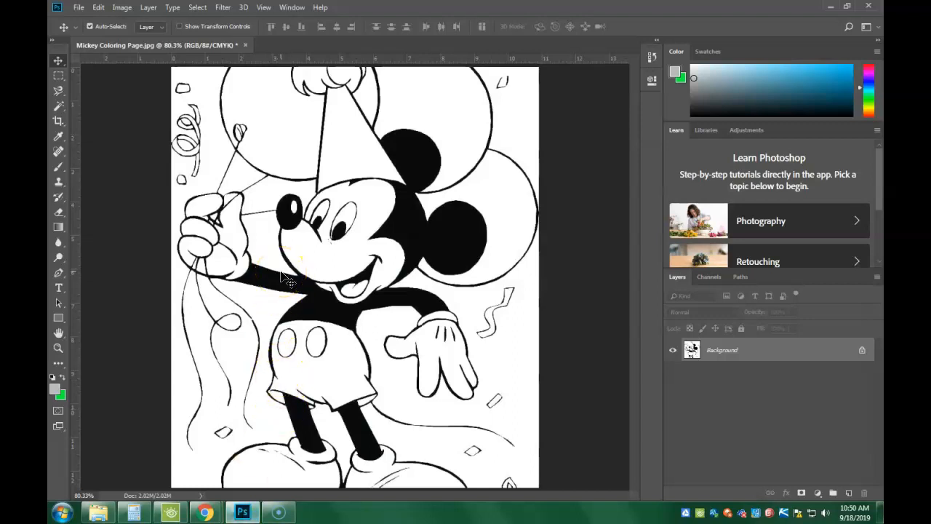
Browse for files to open in OneDrive for Business, under 2 - Computer Graphics, Curriculum, 09 - Lucy (Gradient & Fill), Mickey Mouse.
left_click(77, 7)
left_click(87, 33)
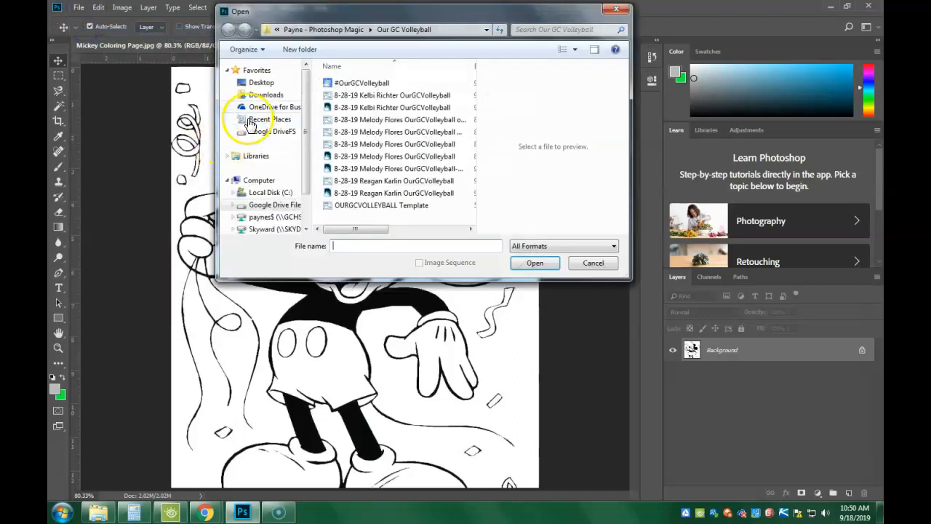
left_click(256, 94)
left_click(262, 110)
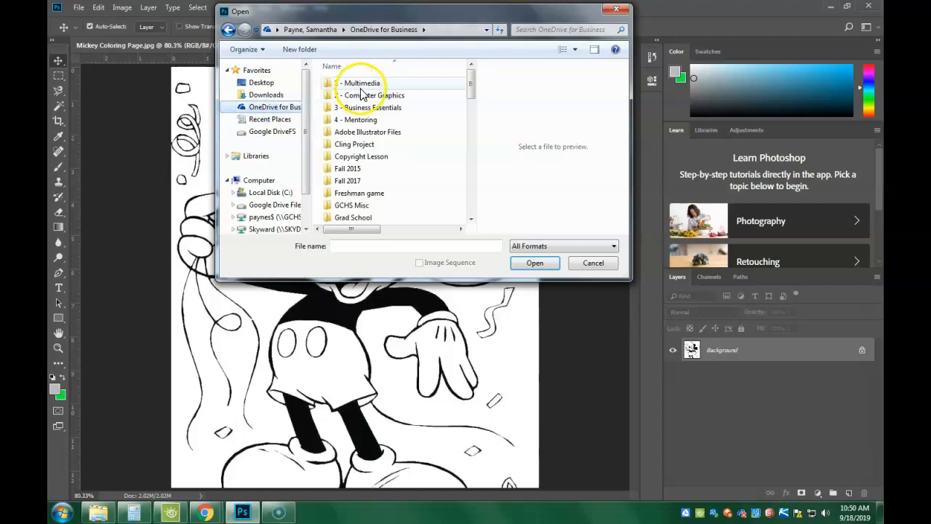
double_click(360, 93)
double_click(352, 82)
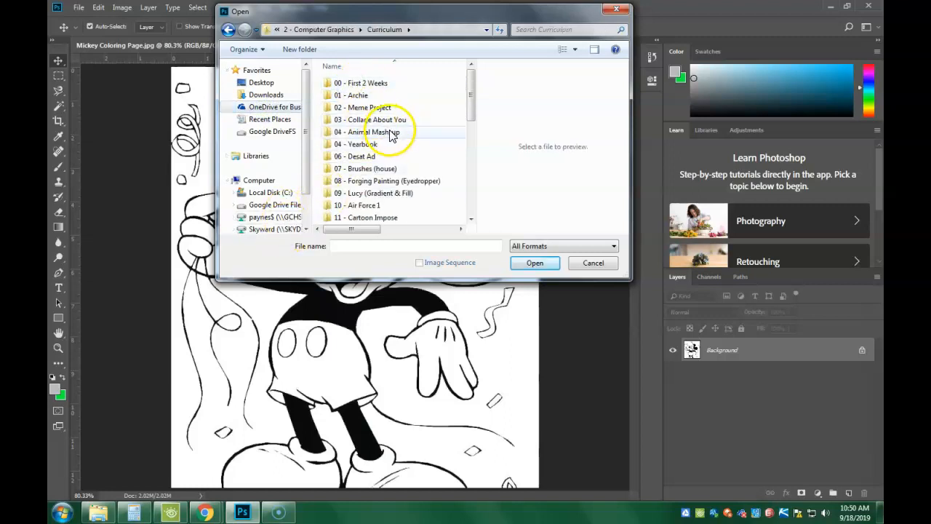
double_click(392, 194)
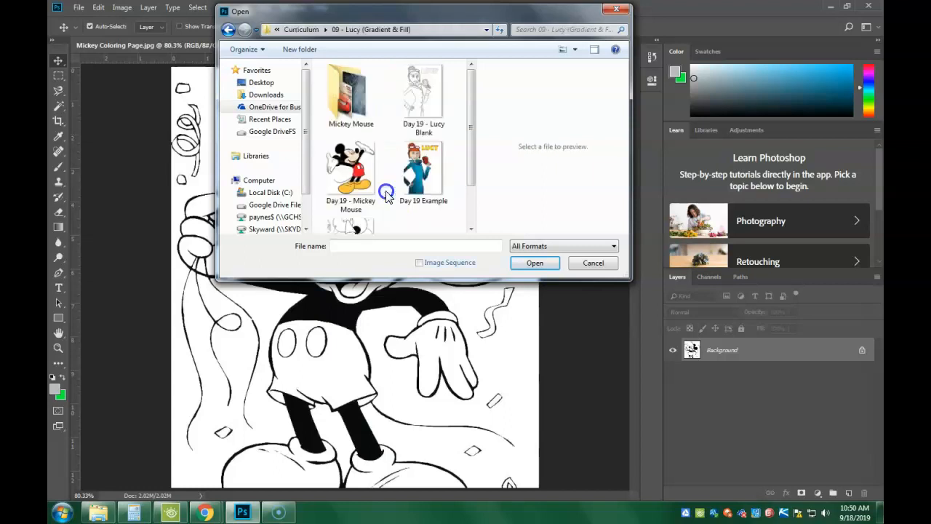
double_click(361, 104)
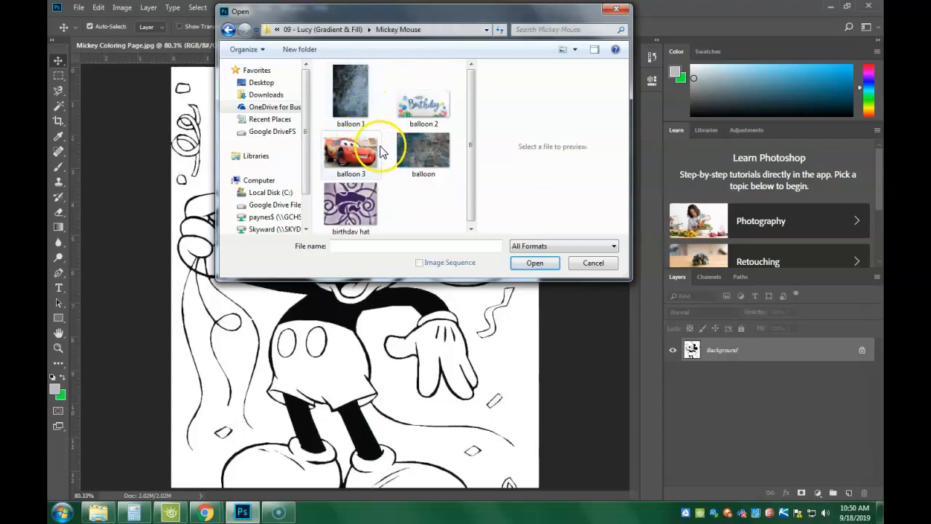
Open the balloon 1, balloon 2, balloon 3 and birthday hat images together.
left_click(354, 85)
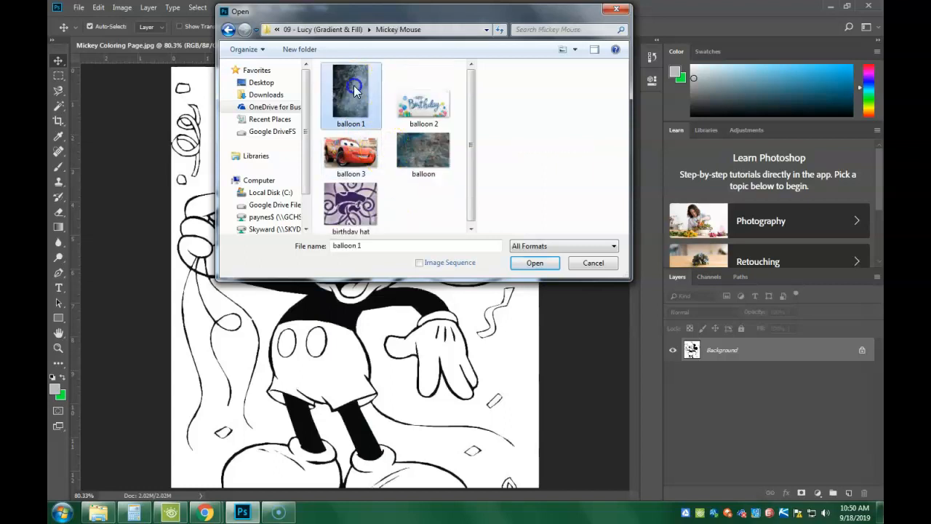
left_click(415, 112, "ctrl")
left_click(351, 154, "ctrl")
left_click(355, 193, "ctrl")
left_click(544, 264)
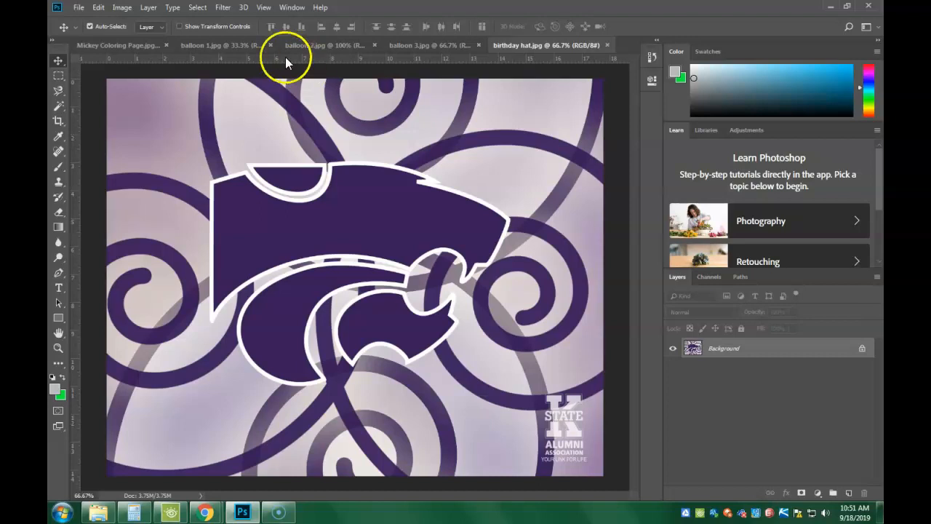
Copy the balloon 1 texture into the Mickey Coloring Page document as a new layer covering the page.
left_click(211, 45)
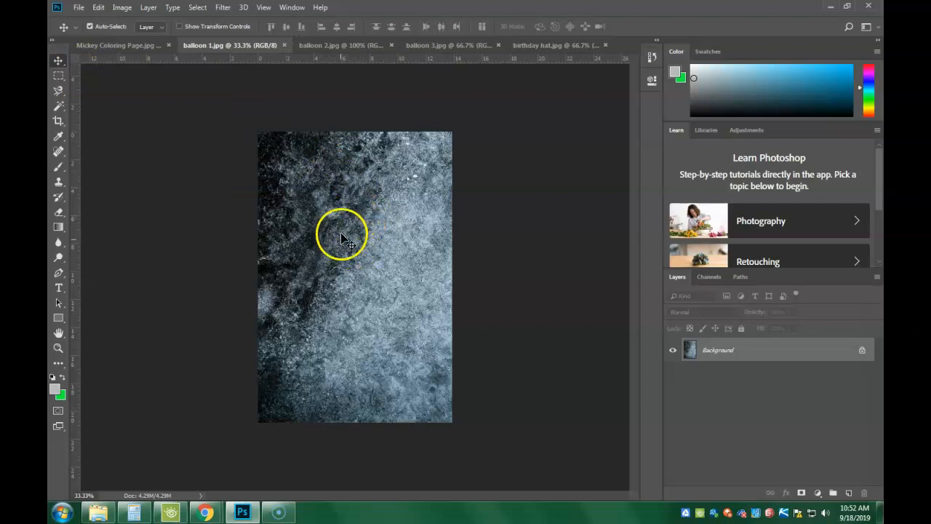
left_click_drag(349, 240, 101, 77)
left_click_drag(146, 315, 402, 258)
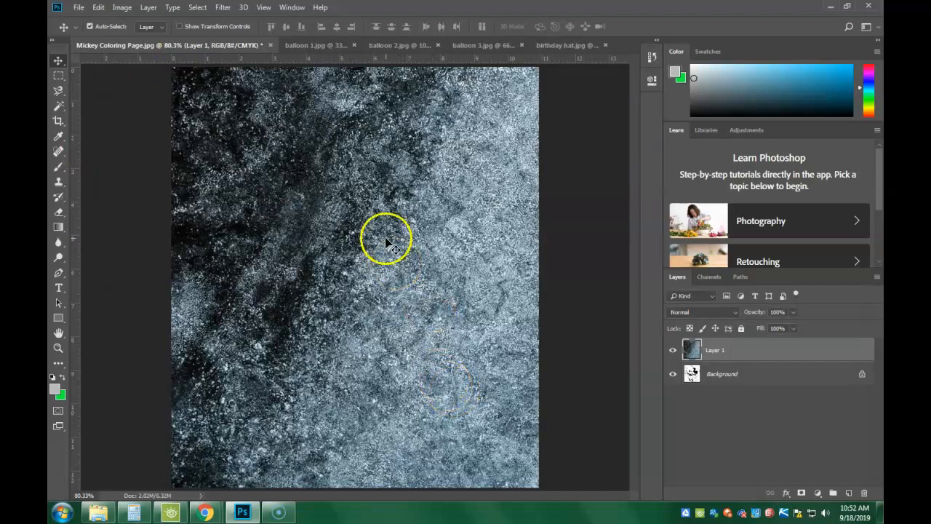
Scale the texture layer down to about 28% and place it over the lowest balloon, behind Mickey's ear.
key("ctrl+t")
left_click_drag(347, 177, 371, 451)
left_click_drag(192, 197, 380, 419)
left_click_drag(424, 474, 293, 167)
left_click_drag(357, 155, 440, 284)
left_click_drag(475, 342, 357, 237)
left_click_drag(286, 128, 331, 191)
left_click_drag(411, 291, 440, 244)
left_click_drag(359, 146, 401, 205)
left_click_drag(488, 244, 442, 405)
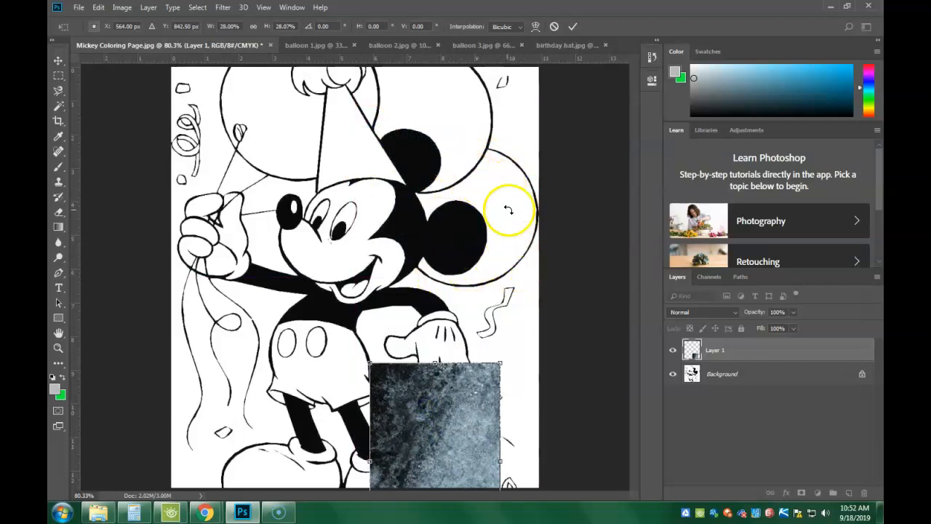
left_click_drag(436, 413, 473, 195)
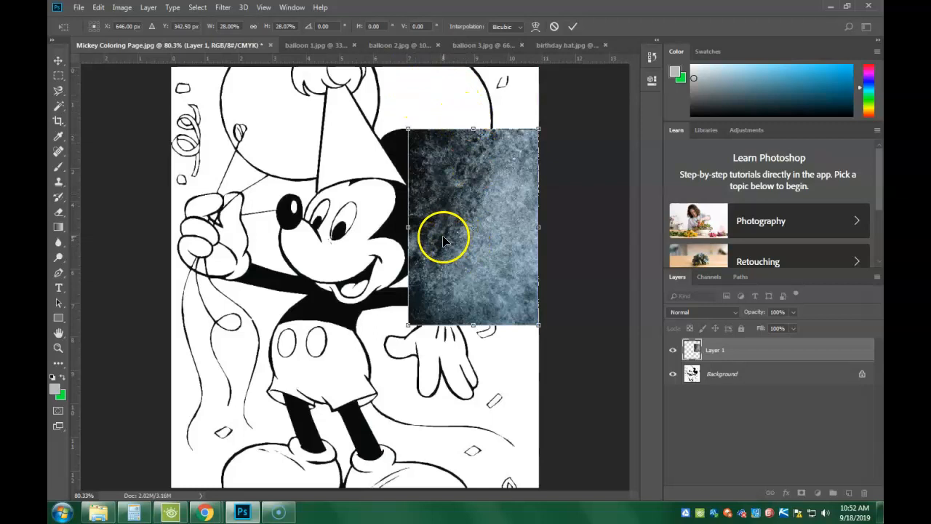
double_click(472, 198)
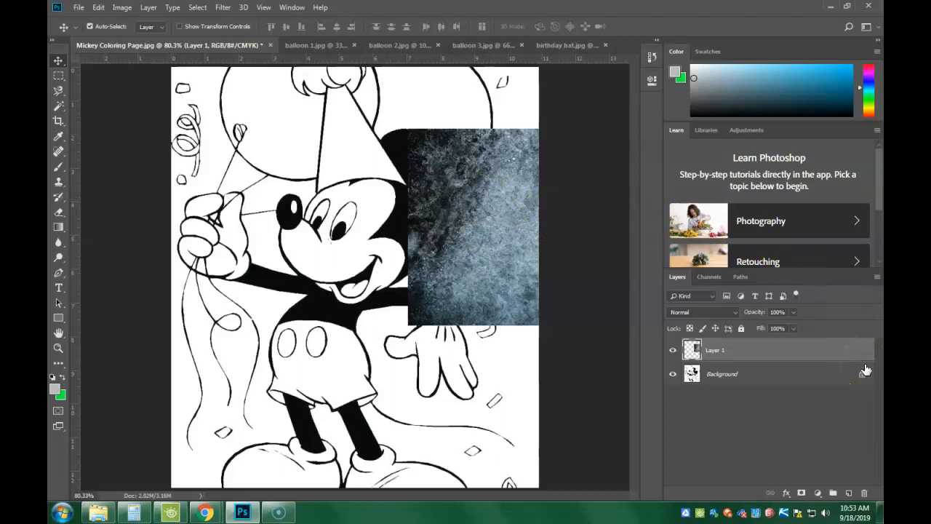
Rename the texture layer Balloon 1.
double_click(715, 350)
type("Balloon 1")
key("Return")
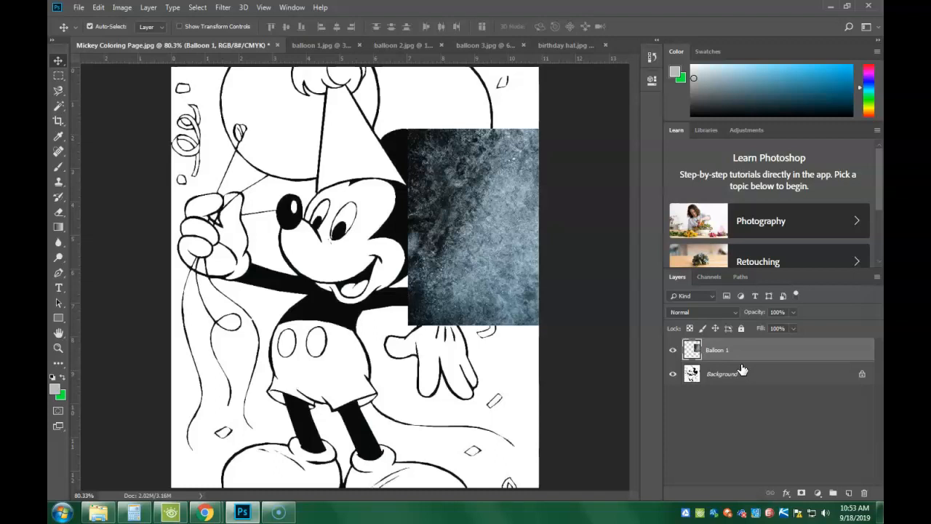
left_click(721, 351)
left_click(725, 400)
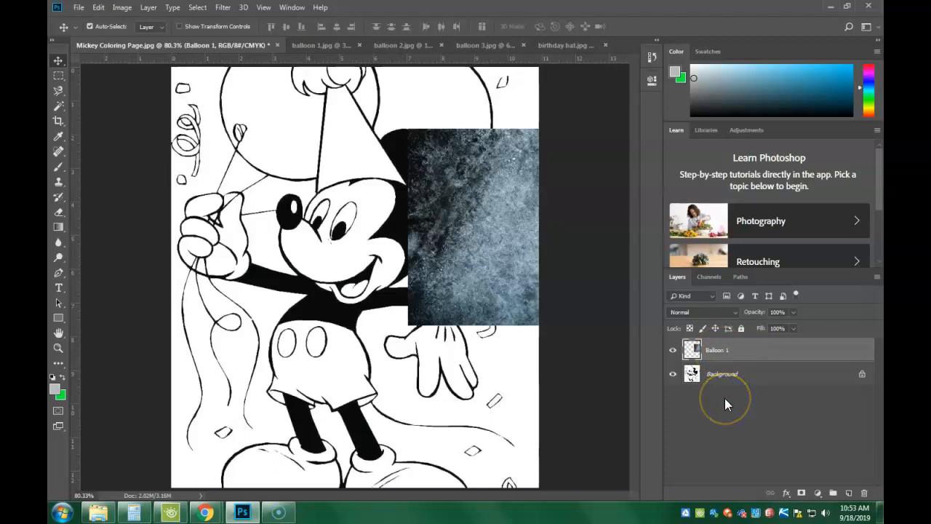
Unlock the Background layer so it becomes a regular layer, leaving its layer style settings at their defaults.
left_click(862, 376)
double_click(863, 376)
left_click(535, 118)
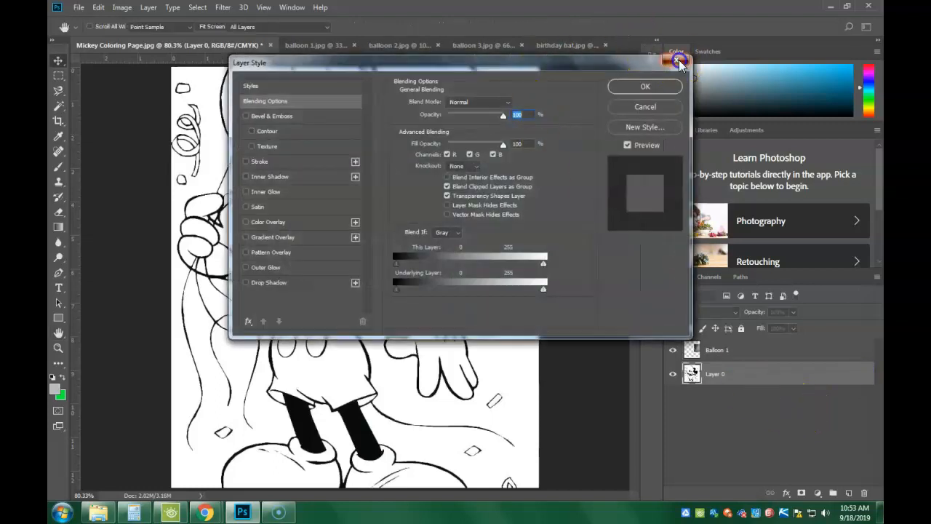
left_click(676, 61)
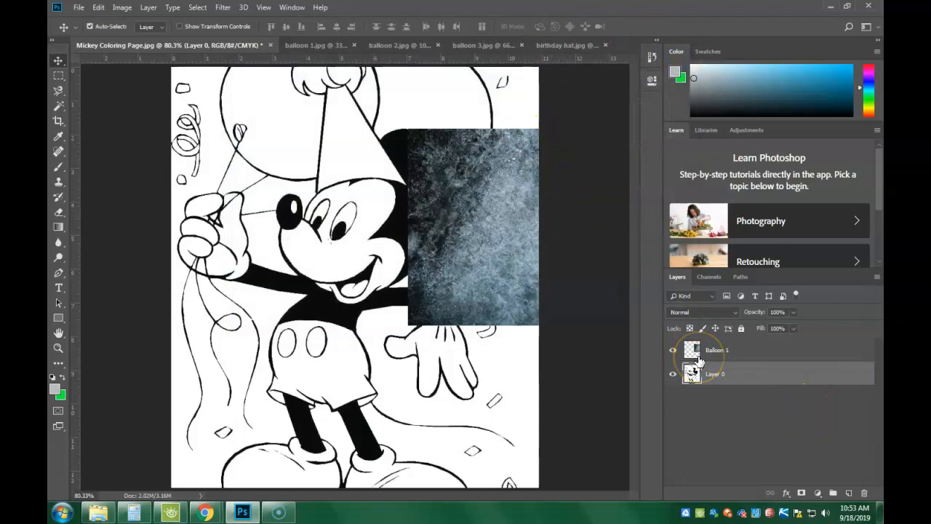
Rename the coloring page layer Mickey and arrange the layers so that Balloon 1 sits beneath it.
left_click(718, 377)
type("Mickey")
key("Return")
left_click_drag(718, 380, 731, 342)
left_click_drag(745, 354, 748, 387)
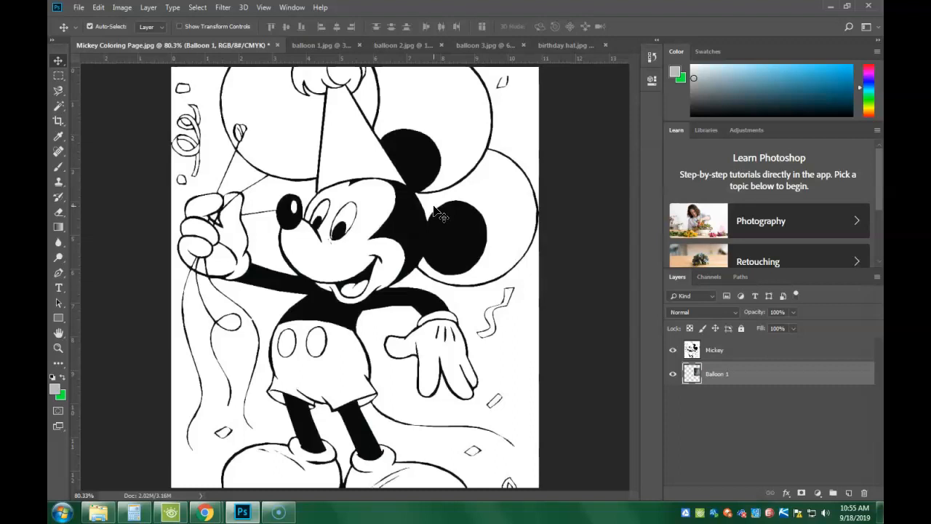
Select the white fill of the lowest balloon on the Mickey layer with the Magic Wand and delete it.
key("w")
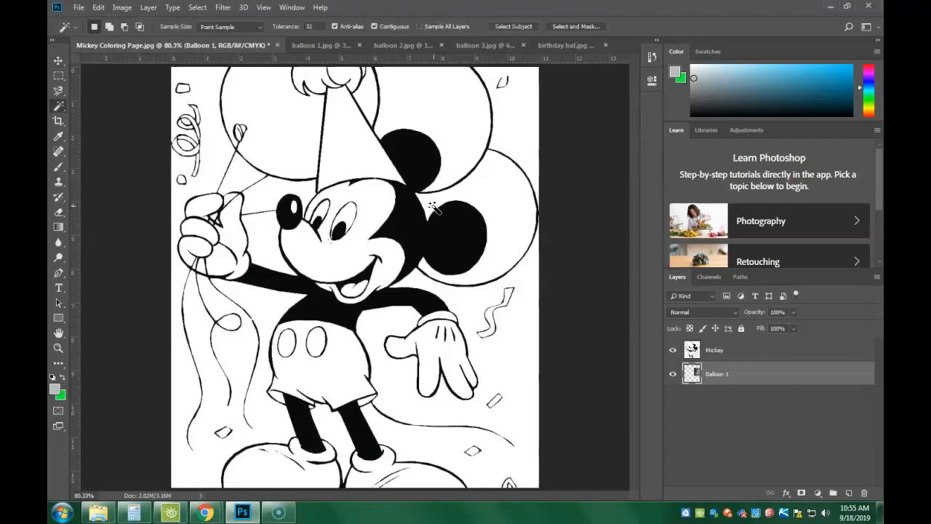
left_click(58, 107)
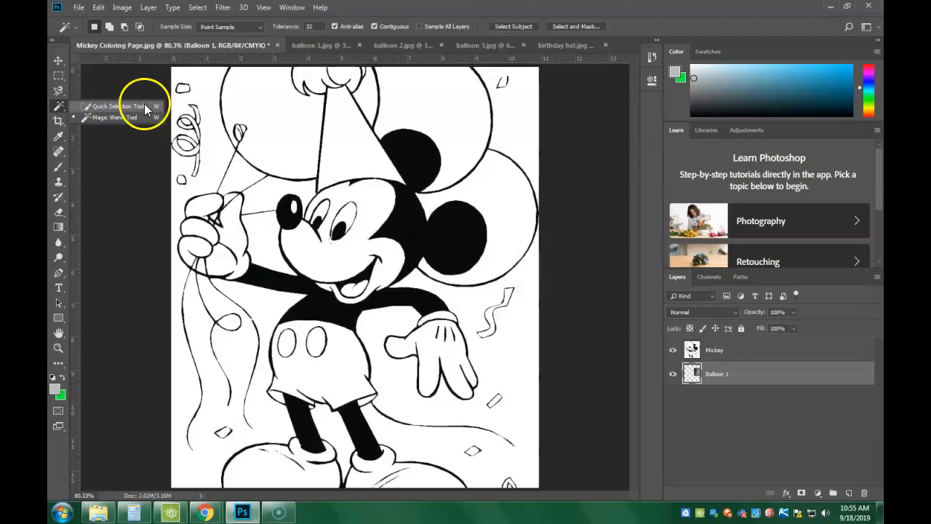
left_click(62, 107)
left_click(116, 118)
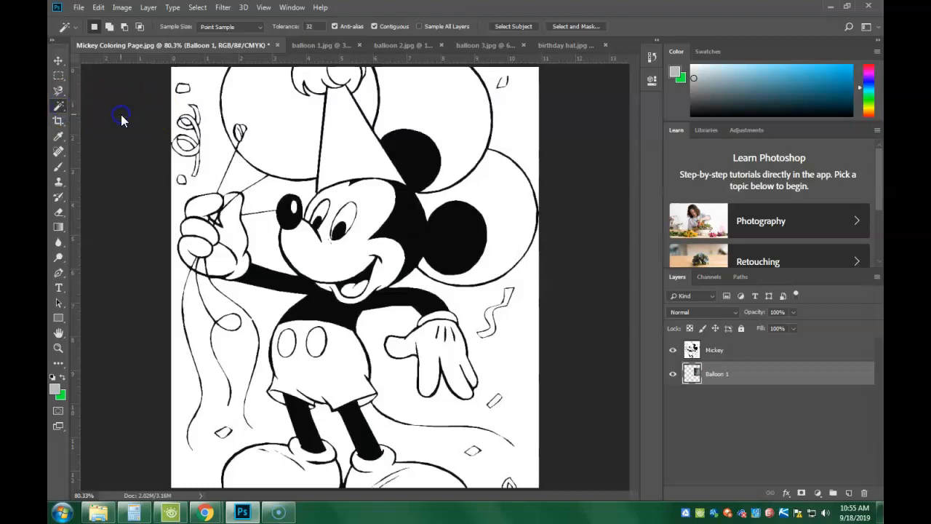
left_click(493, 195)
left_click(536, 249)
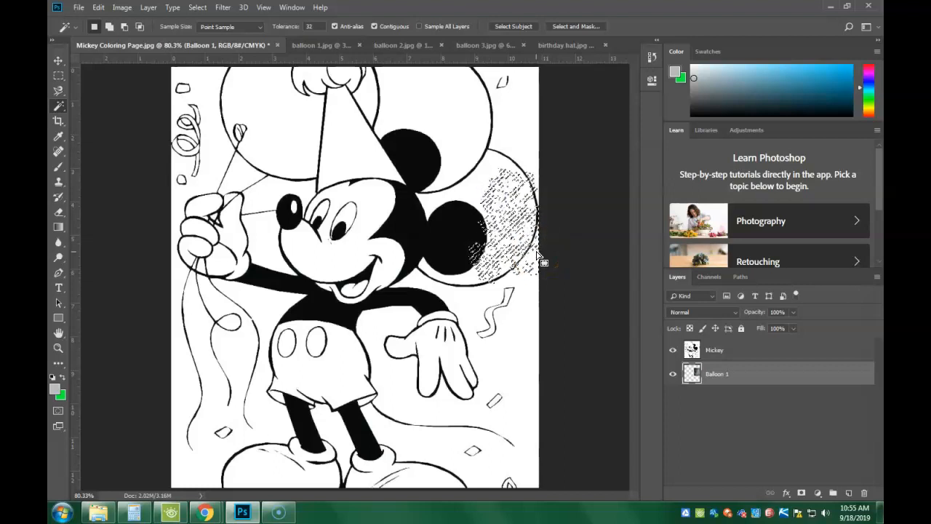
left_click(713, 352)
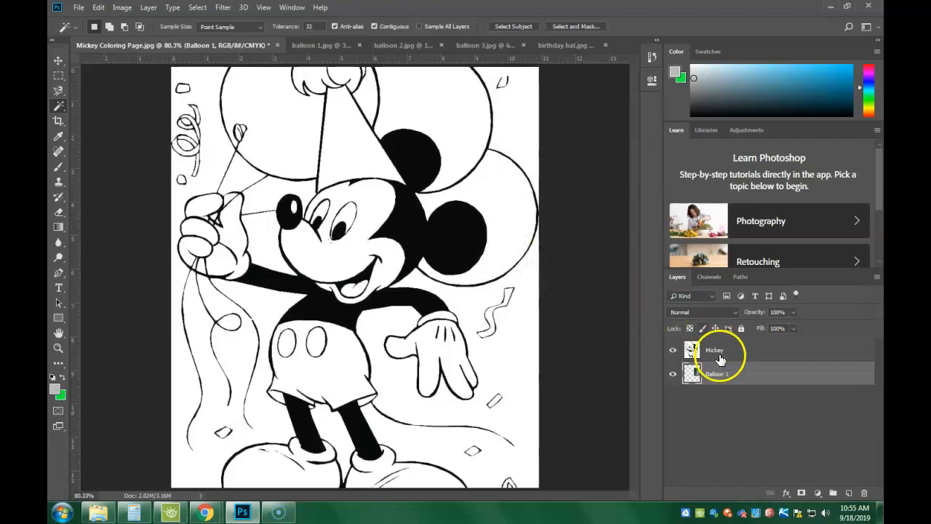
left_click(616, 255)
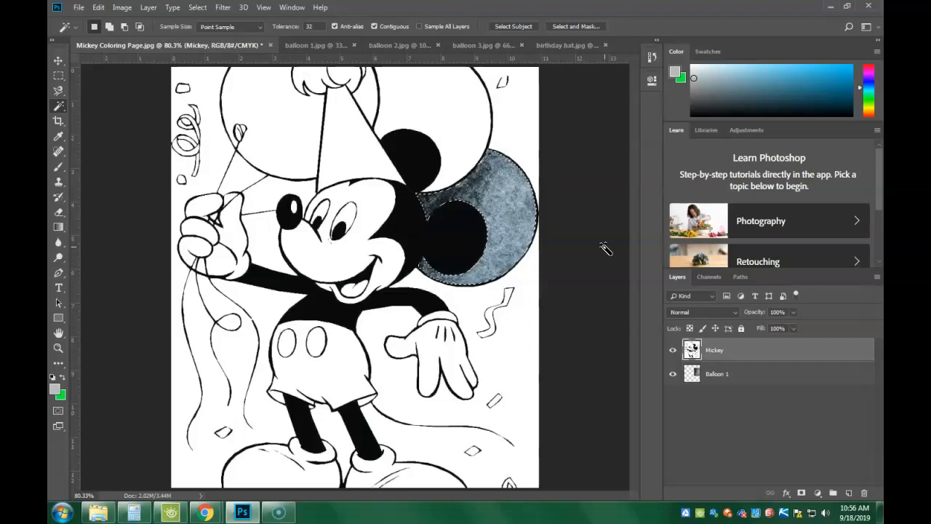
Invert the balloon selection and delete the excess texture outside the balloon from the Balloon 1 layer.
left_click(672, 351)
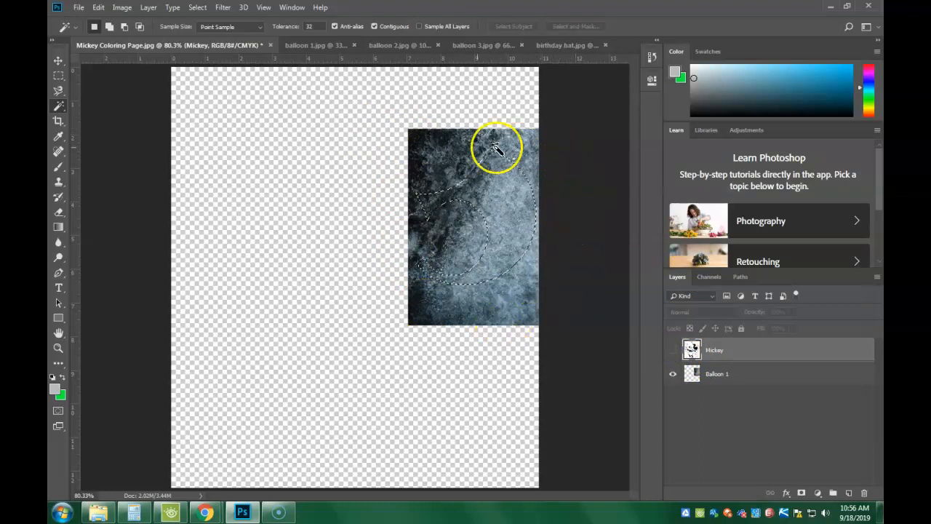
left_click(673, 350)
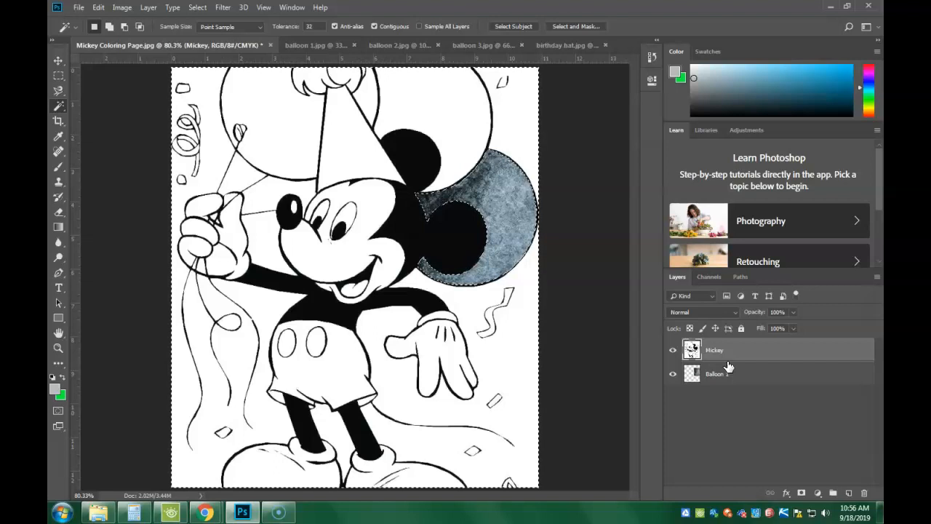
left_click(672, 350)
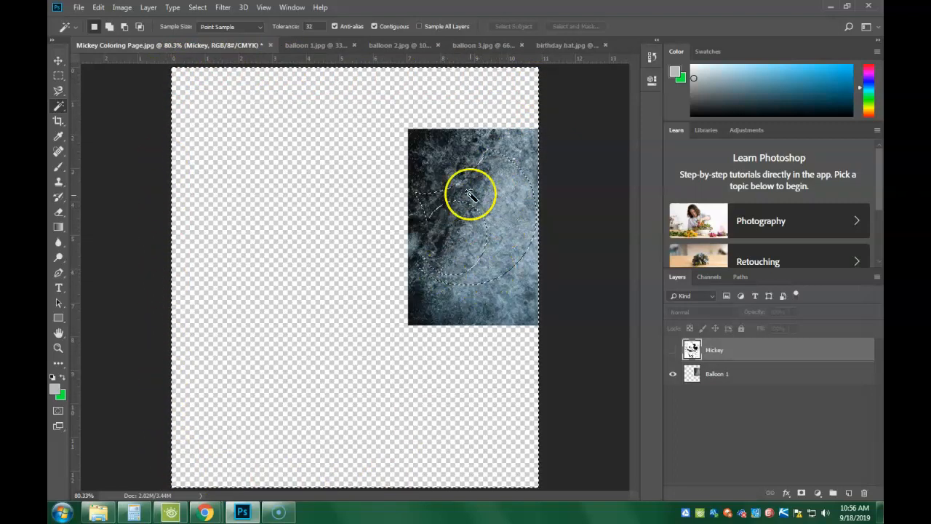
left_click(672, 350)
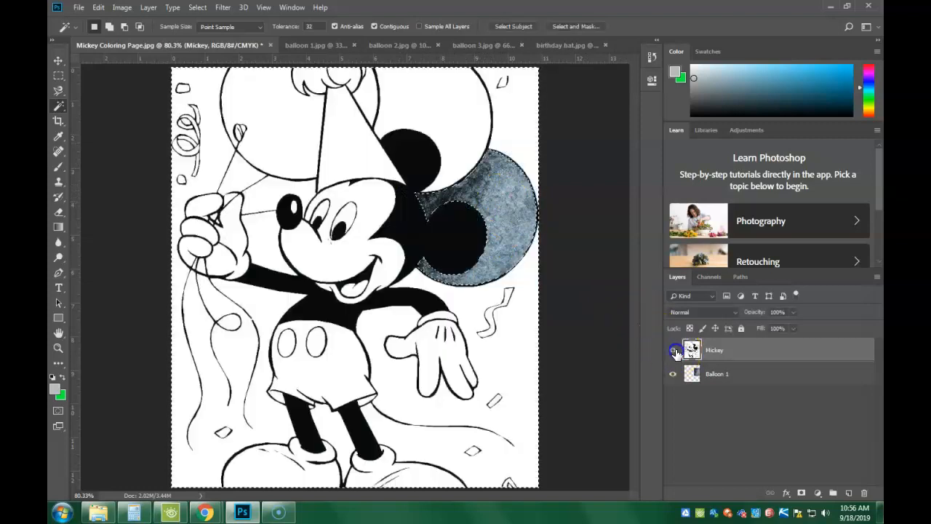
left_click(715, 376)
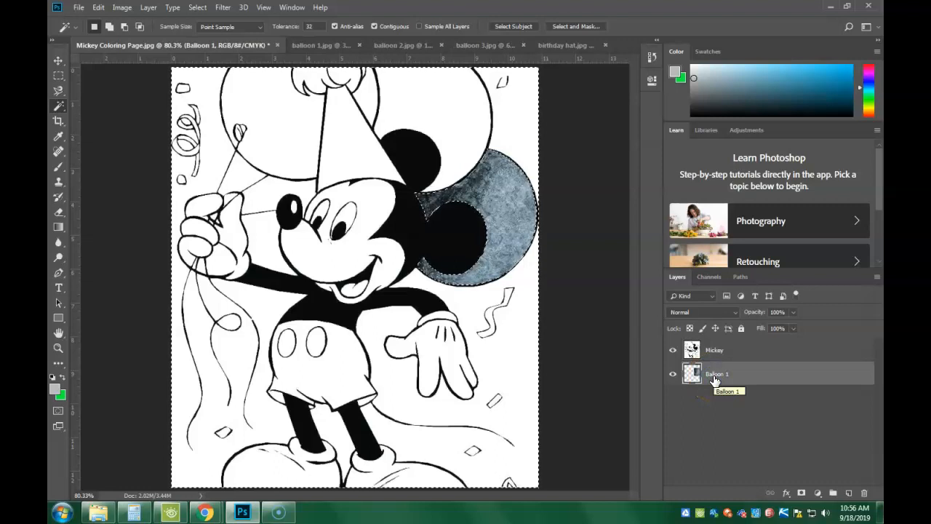
key("Delete")
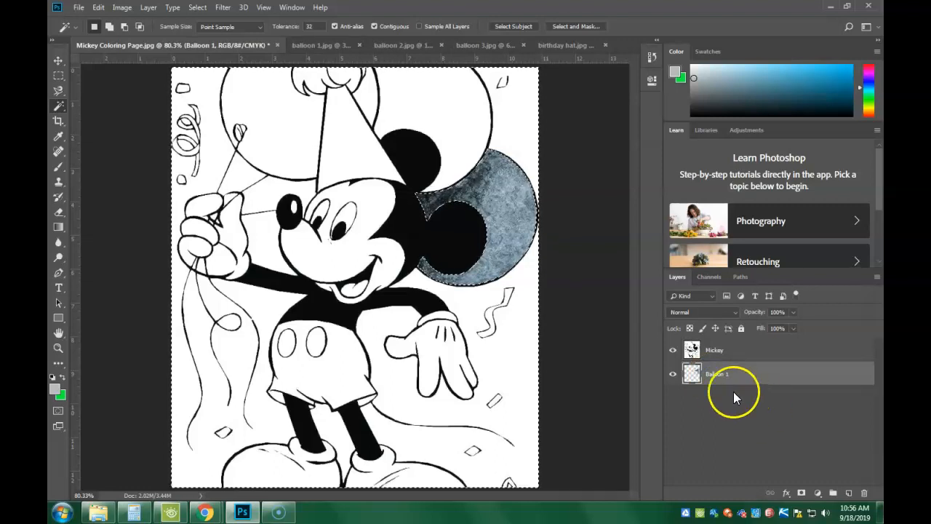
Hide and reshow the Mickey layer to check the trimmed texture, and clear the selection.
left_click(672, 350)
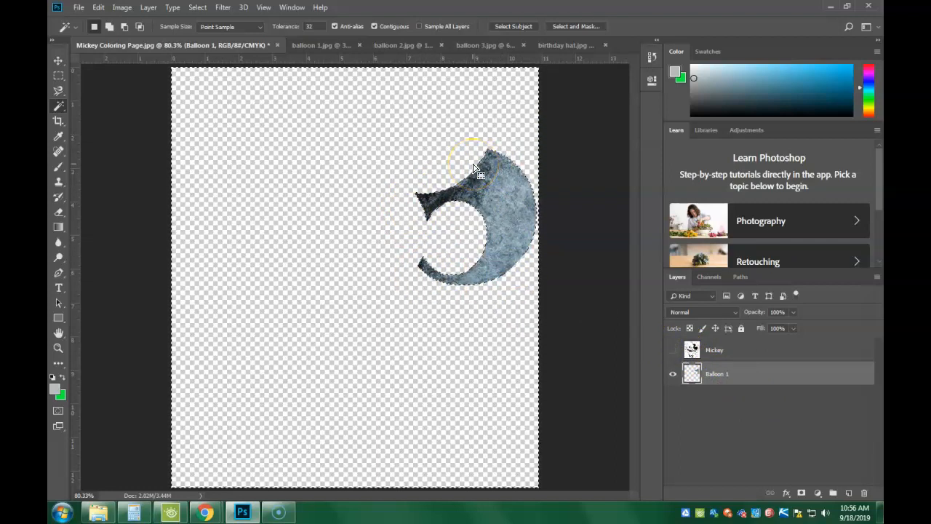
left_click(672, 350)
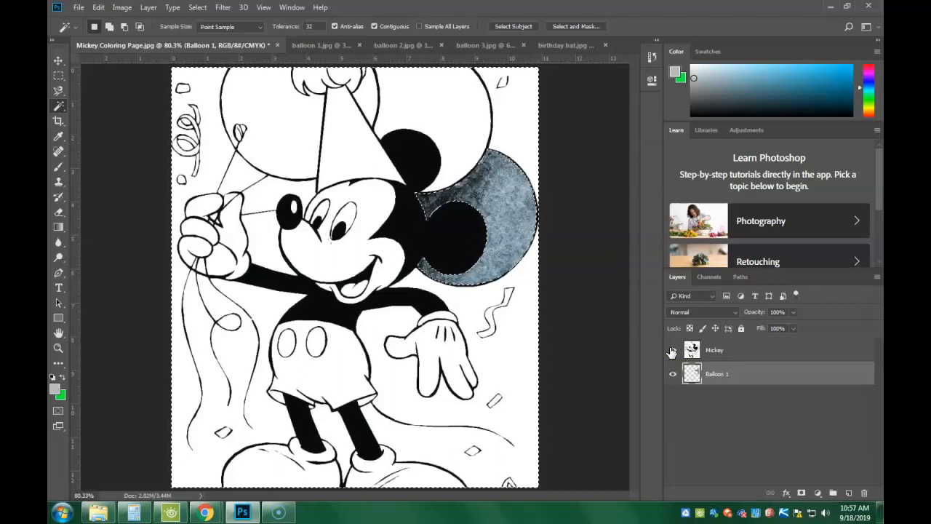
key("ctrl+d")
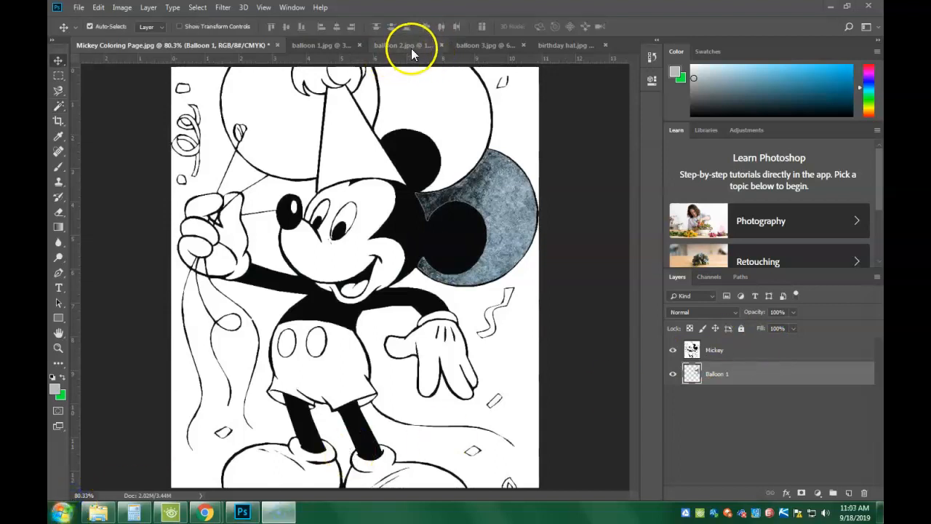
Look through the open balloon 2, balloon 3 and birthday hat images.
left_click(410, 48)
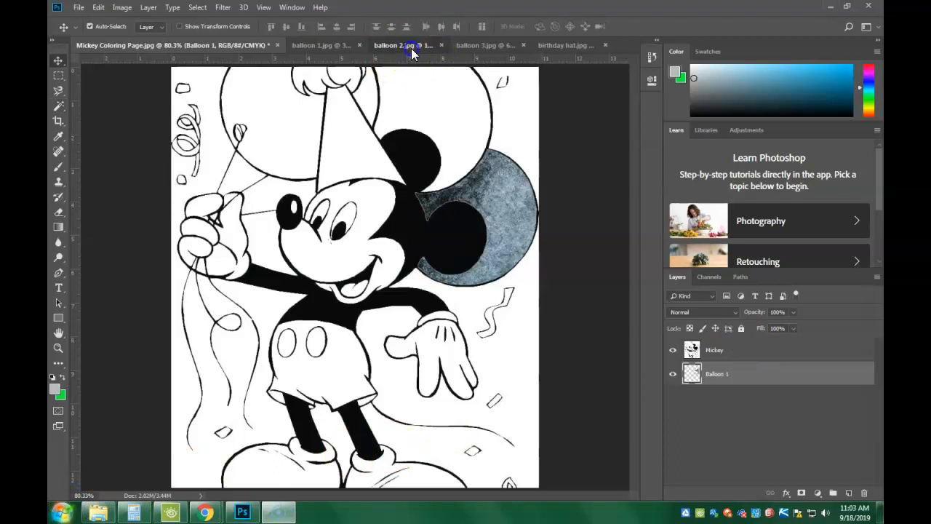
left_click(469, 46)
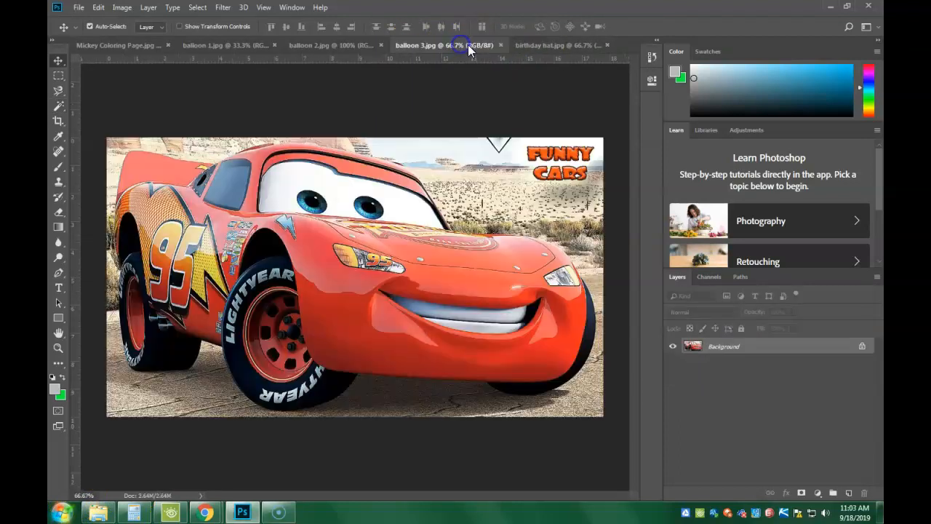
left_click(551, 42)
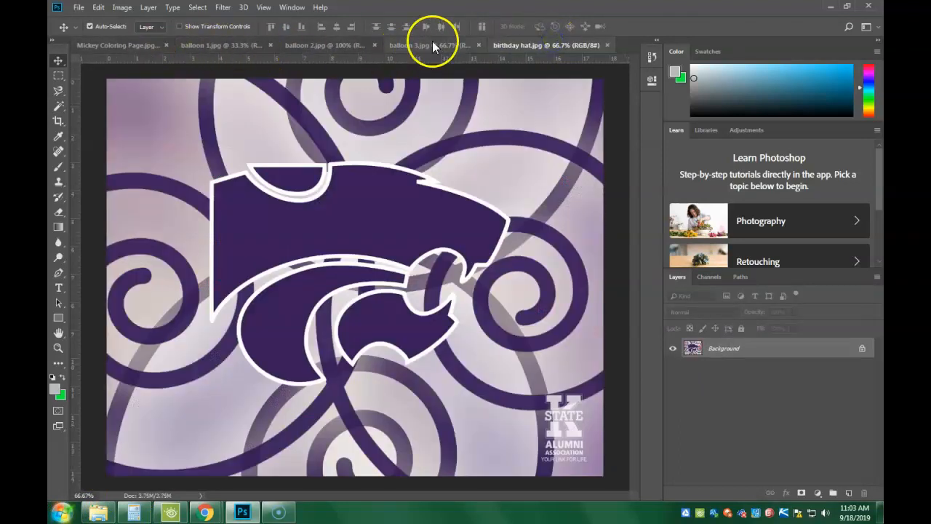
Copy the birthday hat picture into the Mickey Coloring Page document and place its layer above the Mickey layer.
left_click_drag(535, 46, 211, 46)
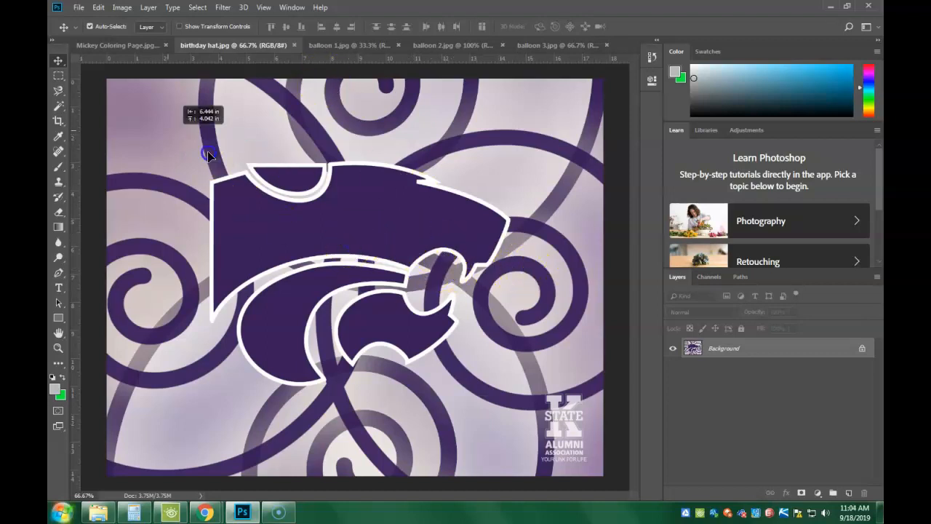
left_click(116, 45)
left_click_drag(334, 178, 357, 202)
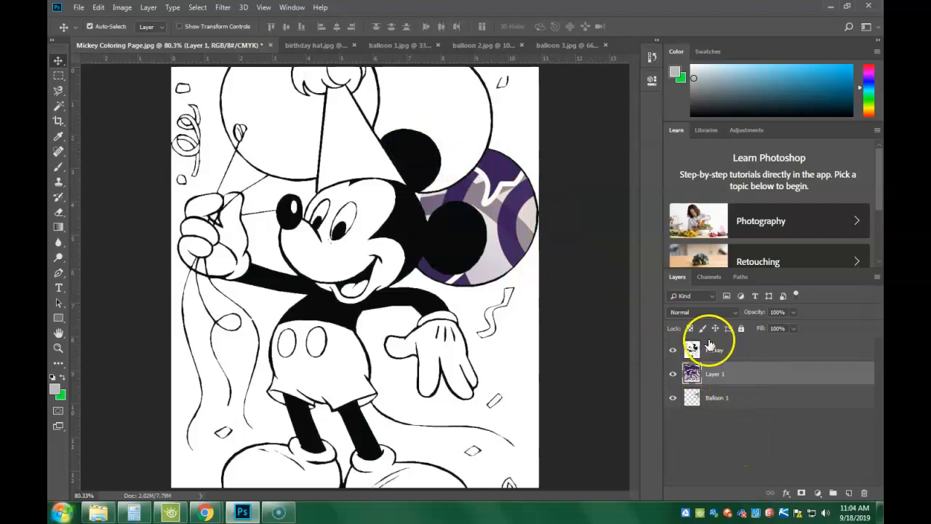
left_click_drag(744, 374, 742, 351)
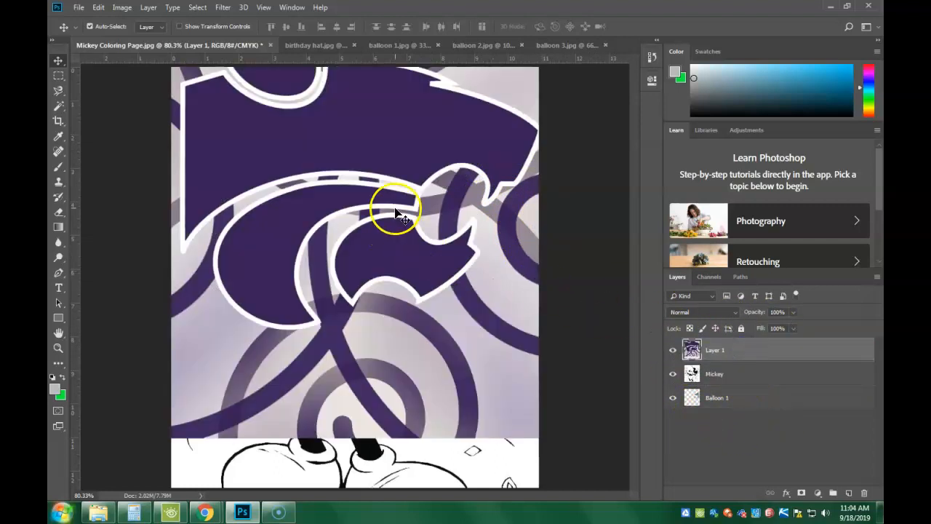
Scale the birthday hat picture down to about 23% and position it so it covers the whole party hat.
key("ctrl+t")
left_click_drag(293, 147, 410, 264)
left_click_drag(218, 154, 306, 90)
left_click_drag(216, 67, 399, 229)
left_click_drag(453, 246, 362, 169)
left_click_drag(412, 193, 334, 104)
left_click_drag(280, 87, 318, 106)
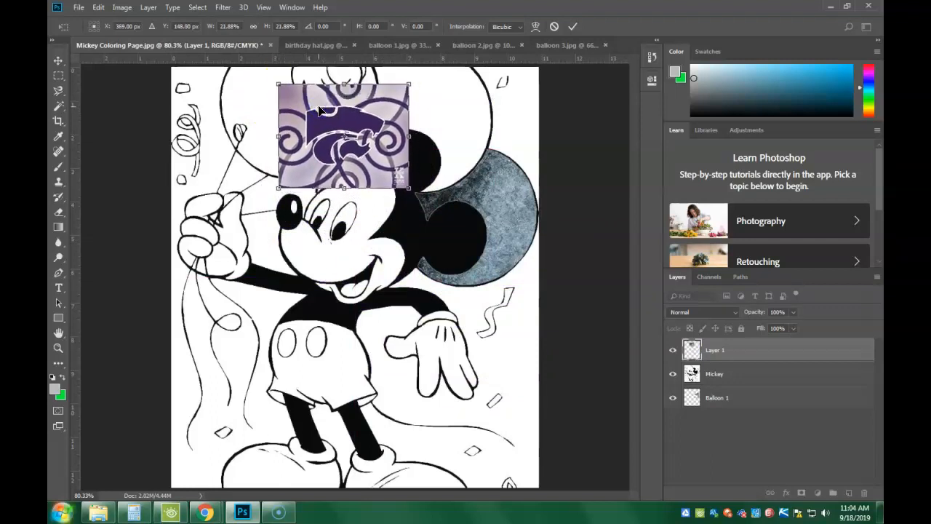
left_click_drag(278, 188, 271, 195)
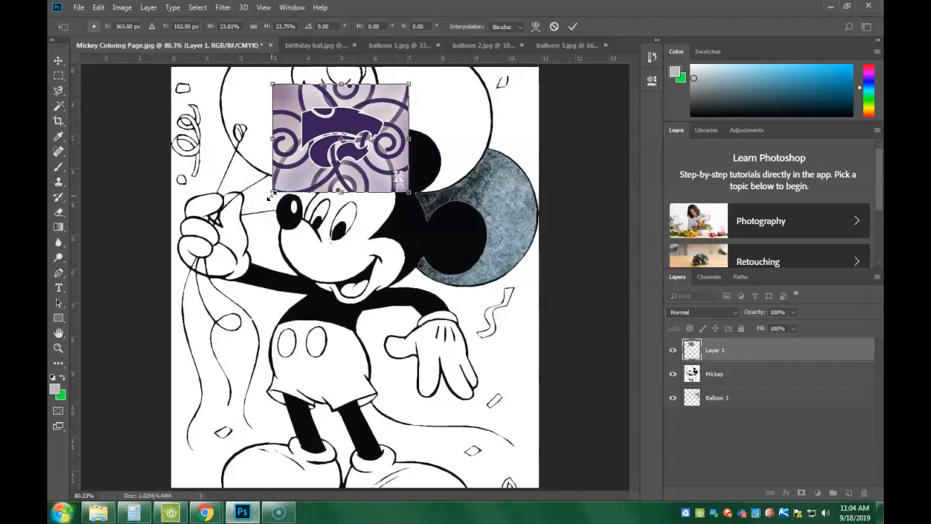
key("Return")
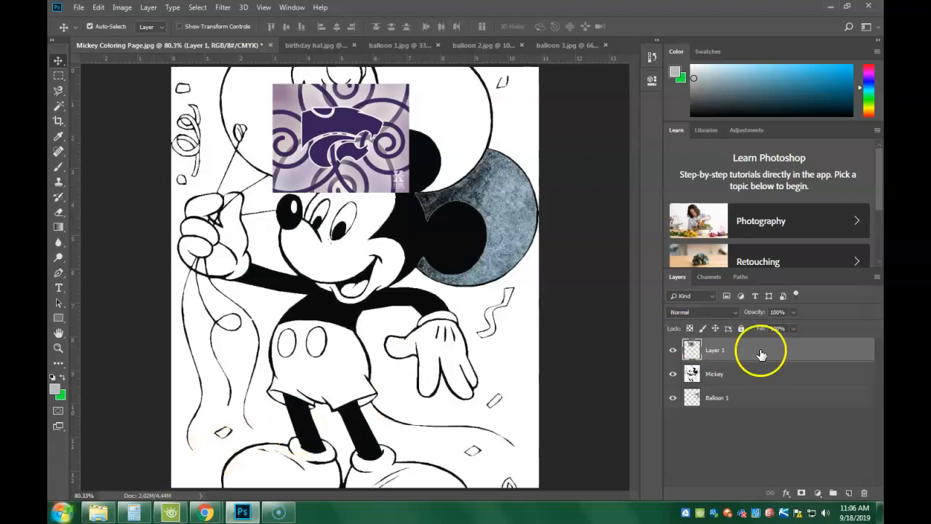
Rename the new picture layer "birthday hat" and move it directly below the Mickey layer.
double_click(715, 350)
type("balloon")
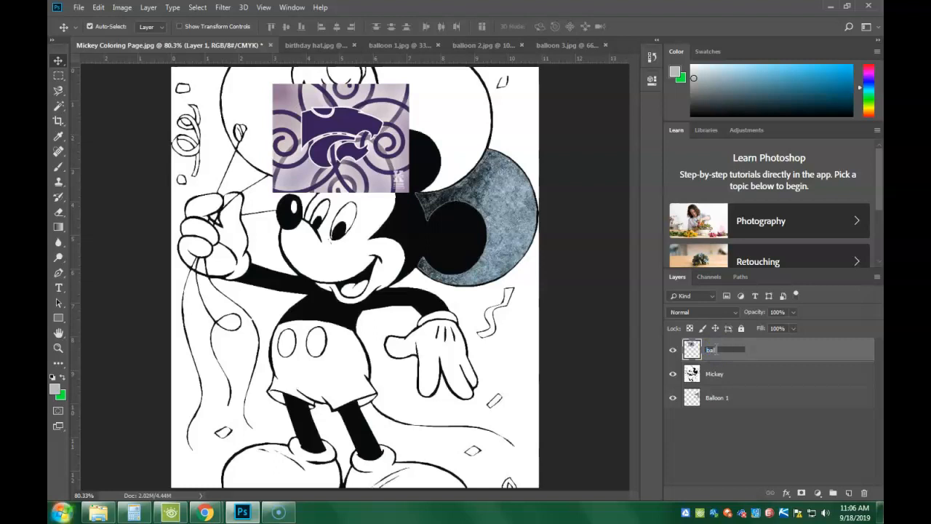
key("BackSpace")
key("BackSpace")
key("BackSpace")
key("BackSpace")
key("BackSpace")
key("BackSpace")
key("BackSpace")
type("birthday hat")
key("Return")
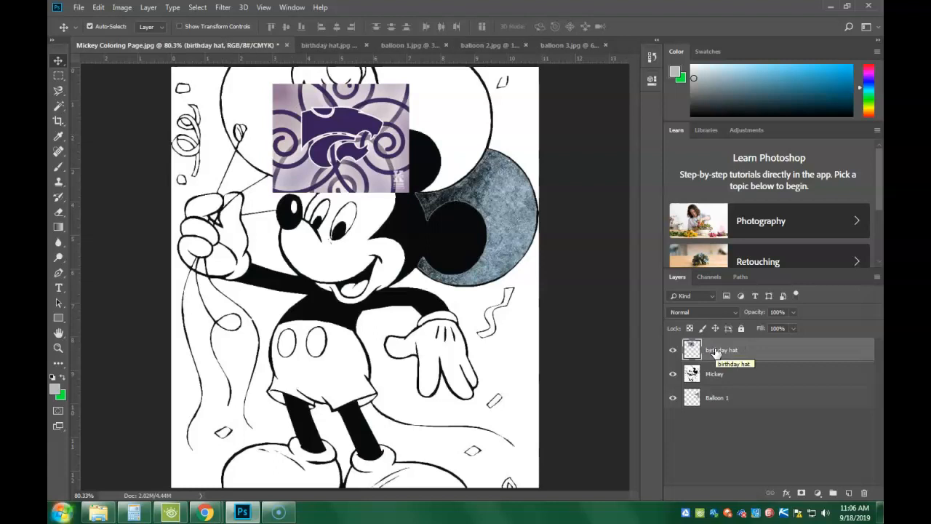
left_click_drag(717, 351, 732, 386)
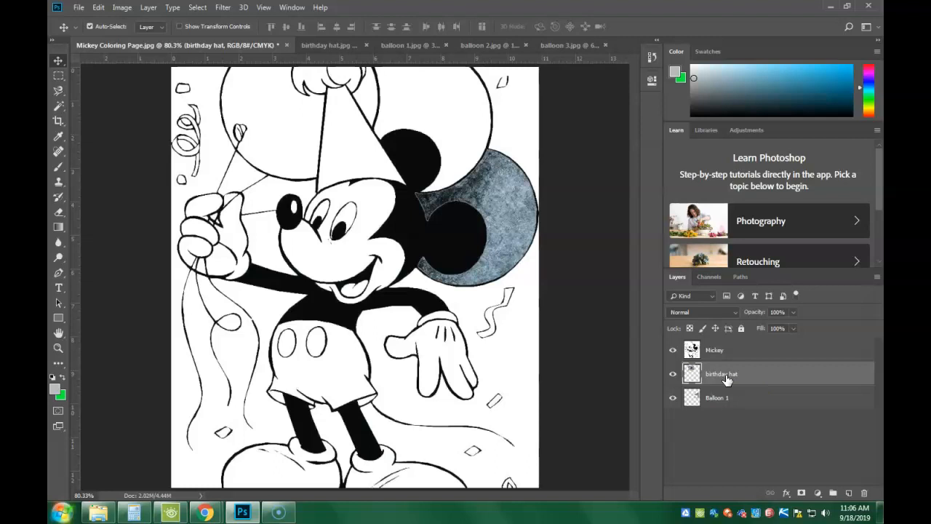
key("w")
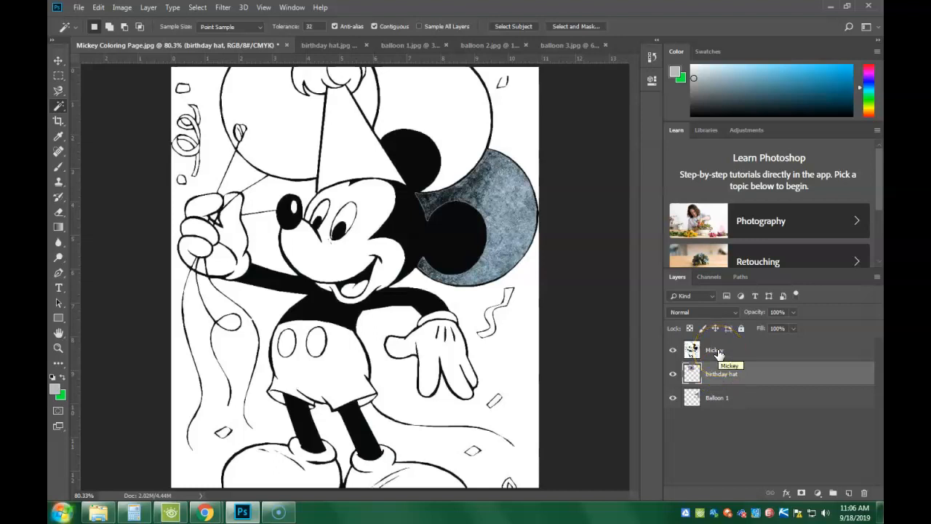
left_click(173, 318)
left_click(173, 318)
left_click(339, 141)
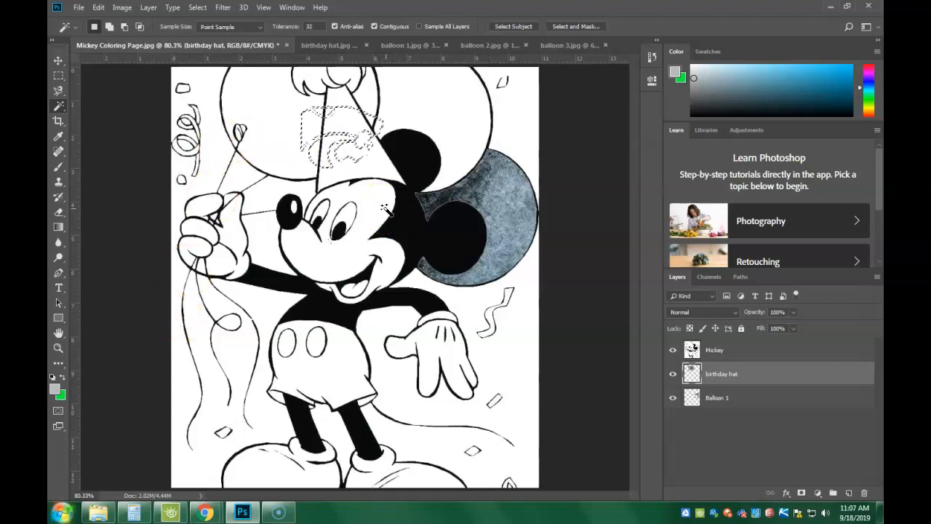
left_click(633, 251)
Try selecting the party hat on the Mickey layer and sending that layer down, and restore the layer order.
left_click(763, 349)
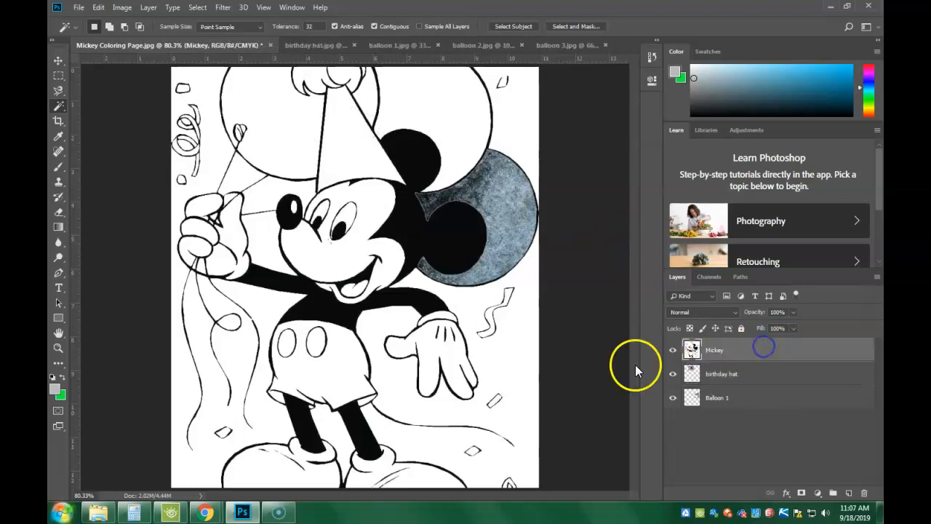
left_click(356, 158)
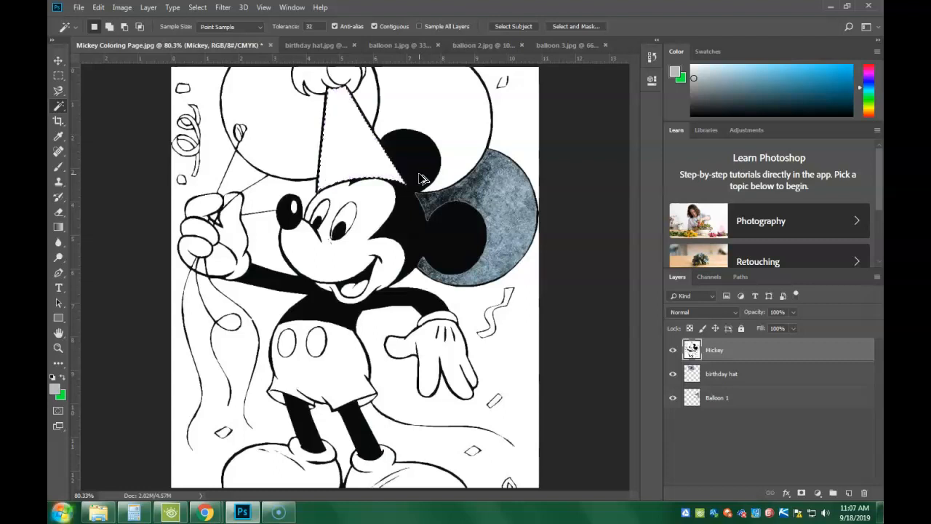
key("ctrl+bracketleft")
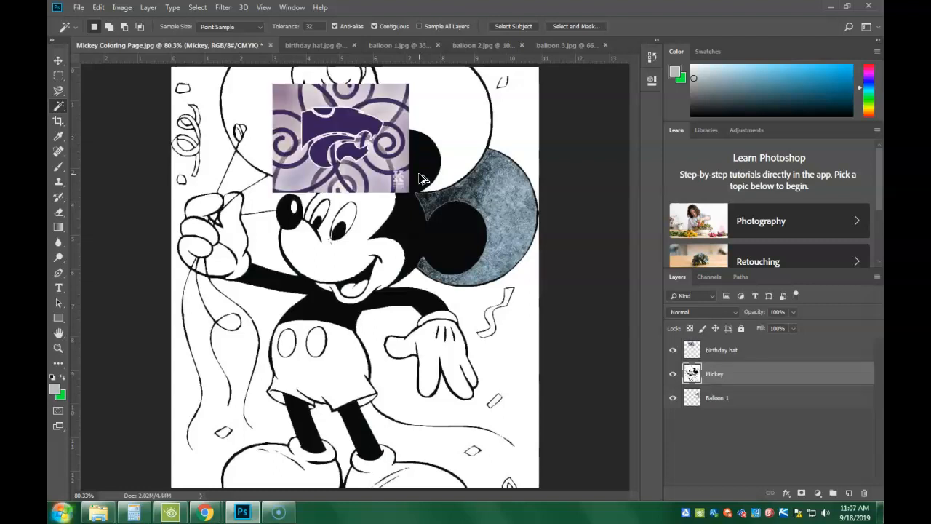
left_click(743, 350)
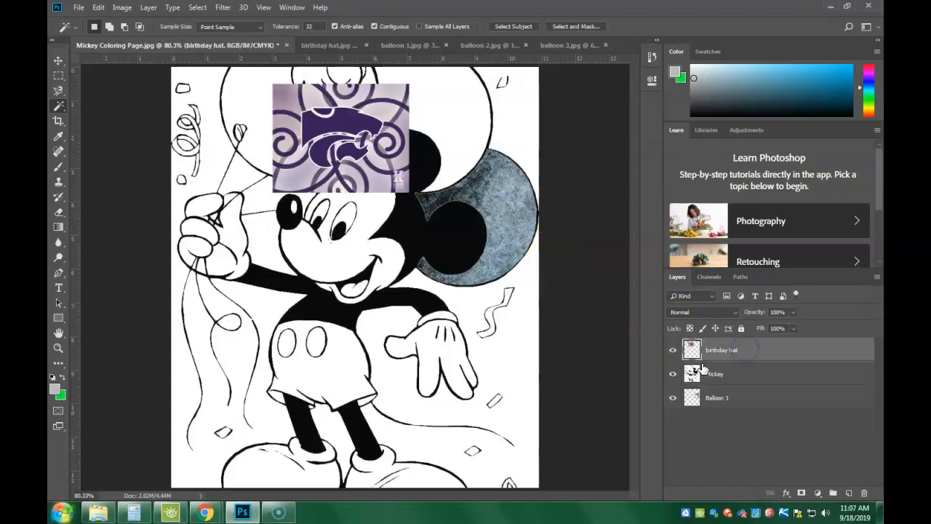
left_click_drag(744, 353, 743, 386)
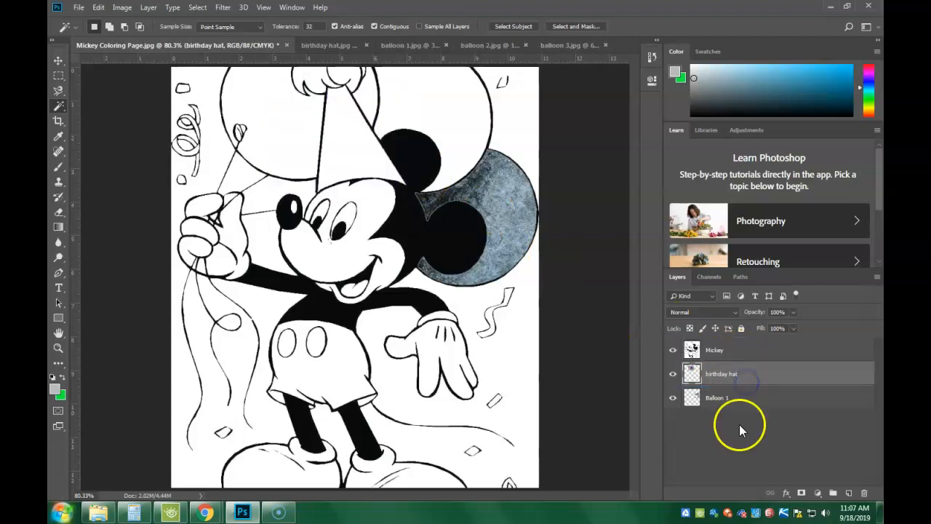
Select and delete the party hat's white fill on the Mickey layer, and mask the birthday hat layer with that selection.
left_click(734, 351)
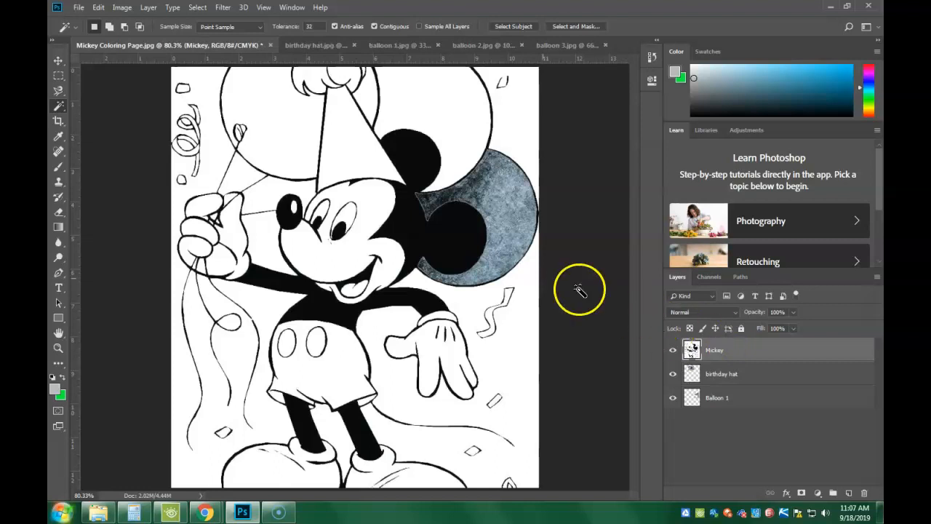
left_click(354, 148)
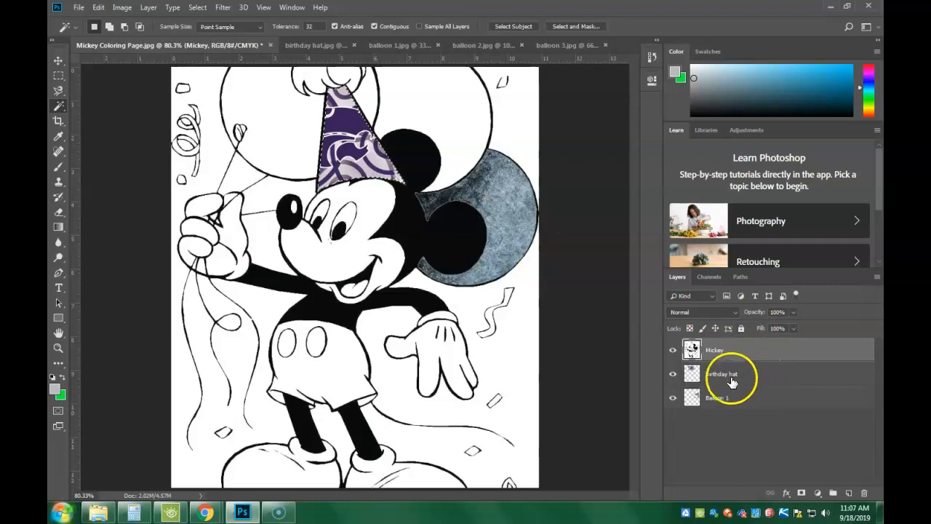
left_click(691, 374)
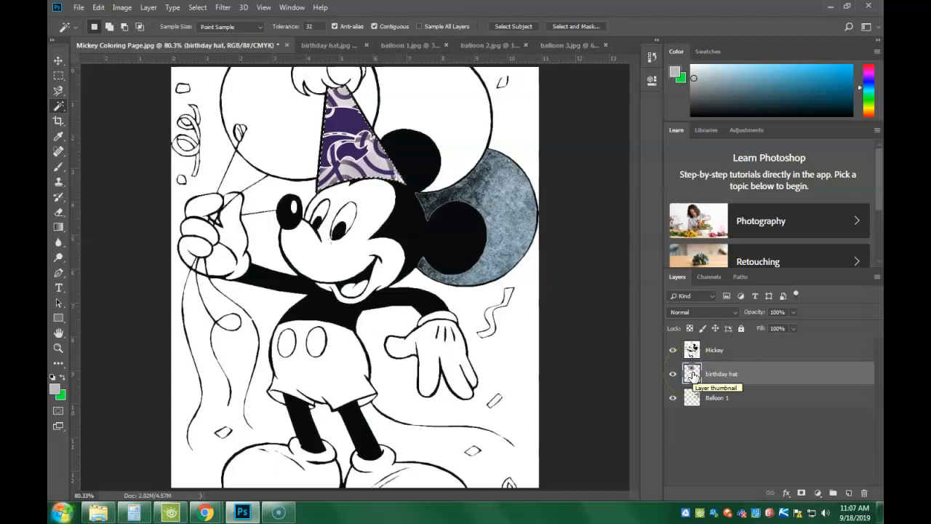
left_click(692, 375)
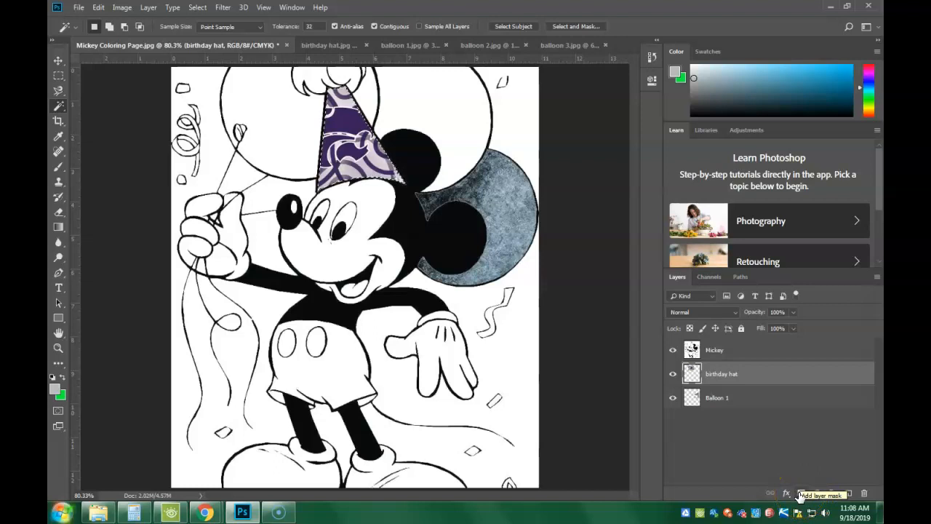
left_click(800, 493)
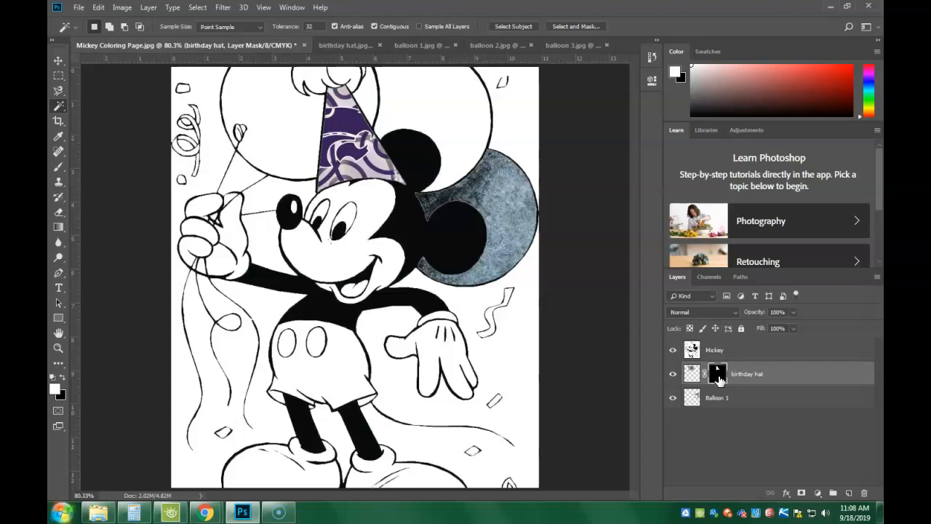
Unlink the birthday hat layer's mask from its picture and make the picture active for moving on its own.
left_click(691, 373)
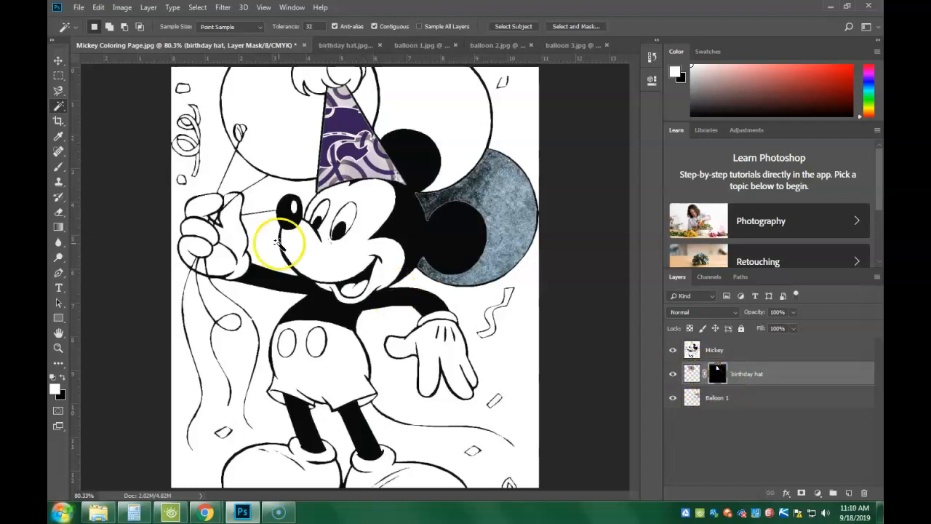
key("v")
mouse_move(359, 165)
left_mouse_down()
mouse_move(280, 180)
mouse_move(333, 183)
mouse_move(357, 171)
left_mouse_up()
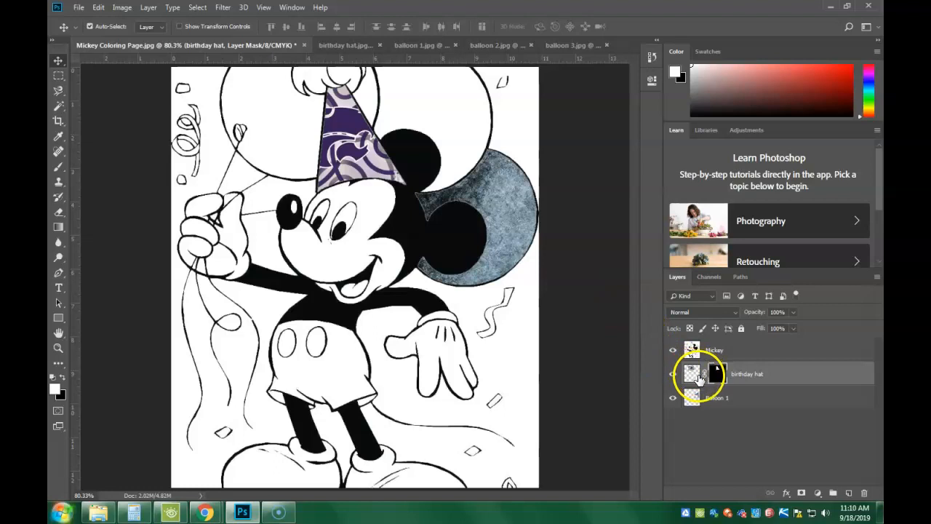
left_click(705, 374)
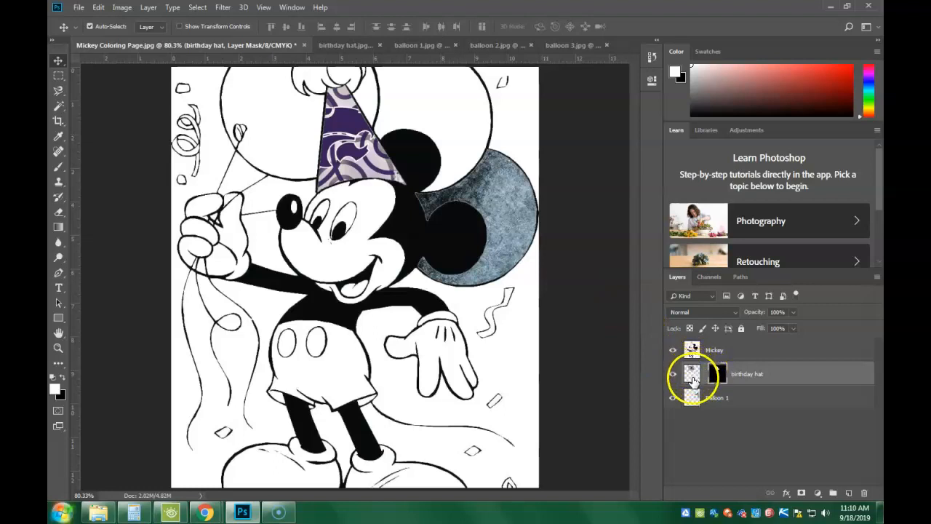
left_click(692, 374)
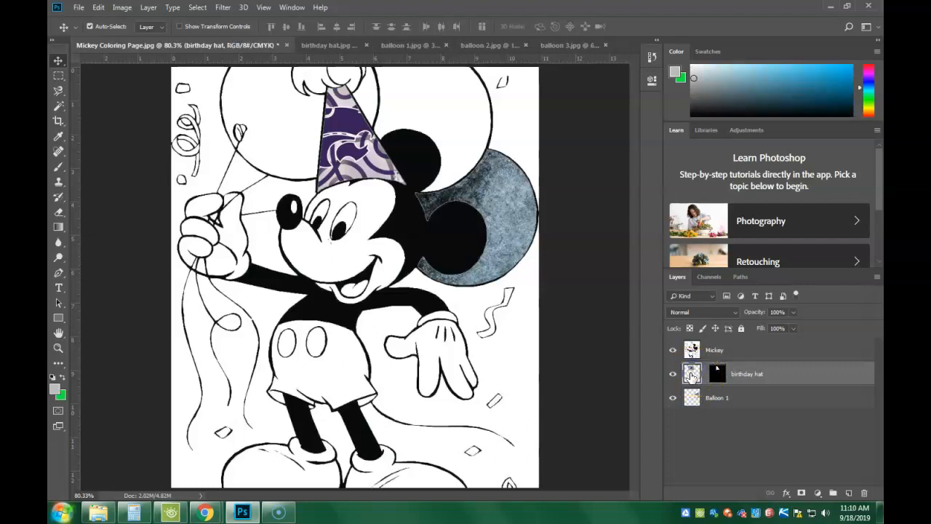
left_click(717, 374)
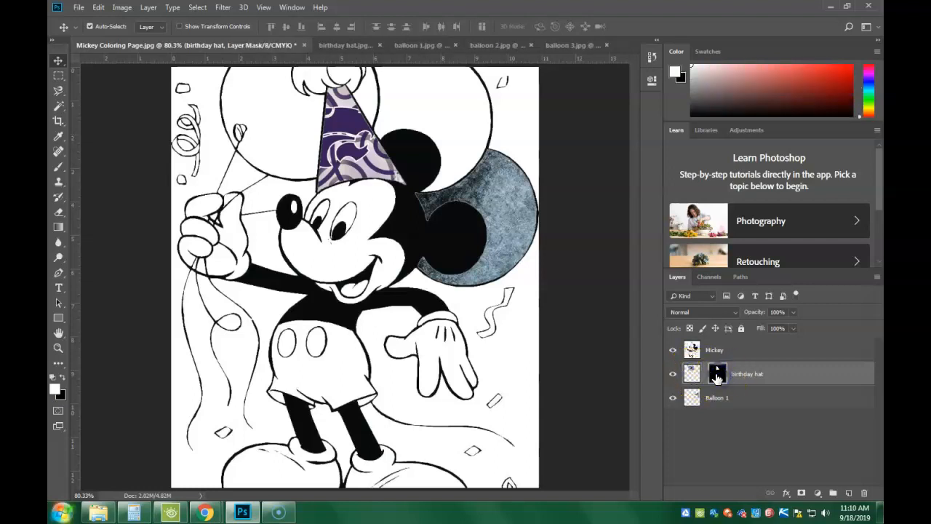
left_click(693, 375)
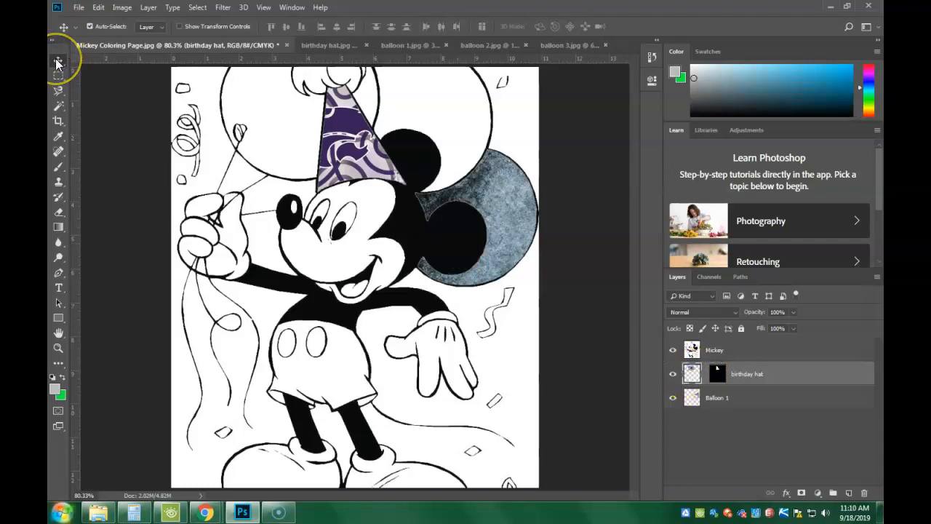
Shift the birthday hat picture inside the masked party hat with the Move tool.
left_click_drag(360, 151, 384, 158)
key("super")
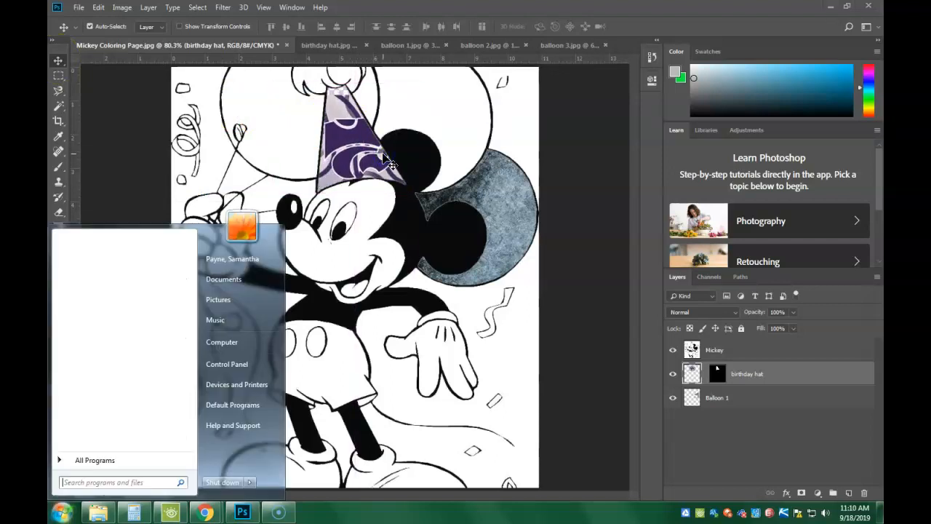
left_click(369, 167)
Transform the birthday hat picture to about 96% and position its wildcat logo within the party hat.
key("ctrl+t")
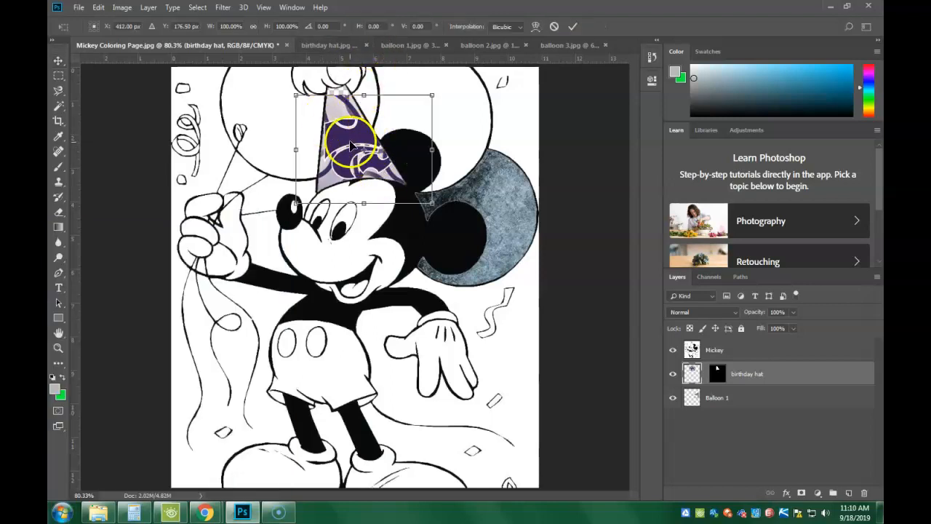
left_click_drag(350, 145, 350, 137)
left_click_drag(295, 86, 263, 79)
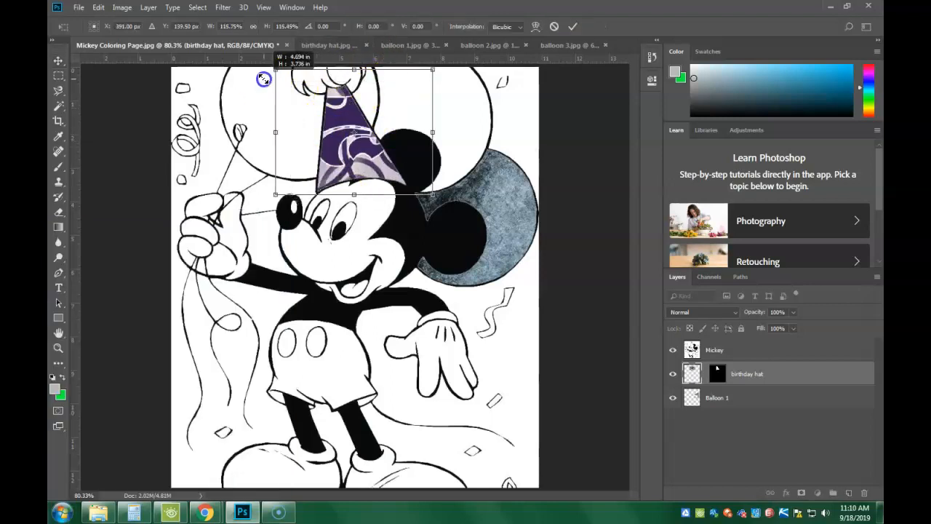
left_click_drag(334, 124, 314, 136)
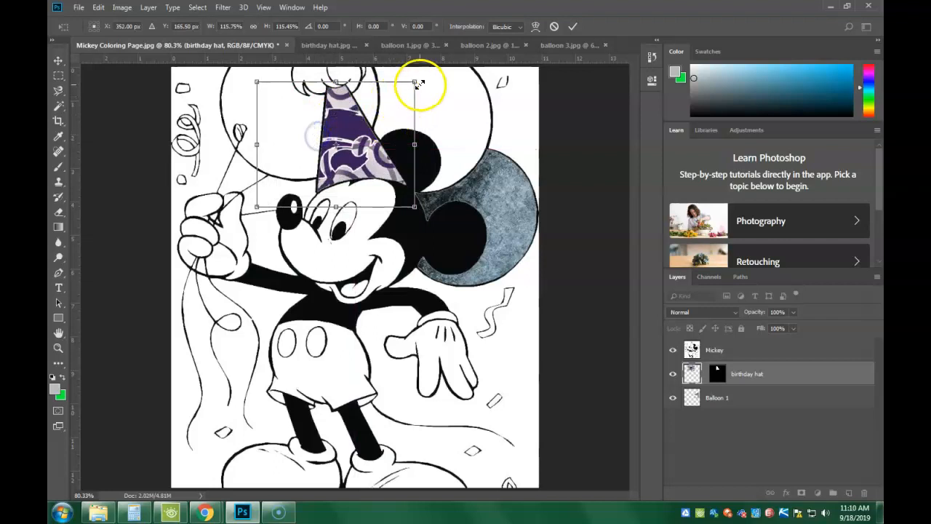
left_click_drag(420, 85, 393, 101)
left_click_drag(360, 130, 316, 117)
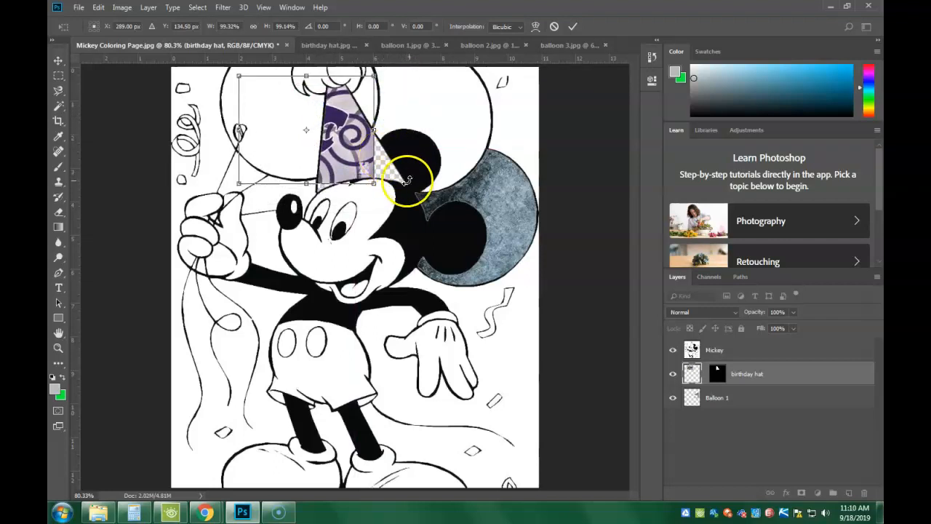
left_click_drag(353, 140, 394, 150)
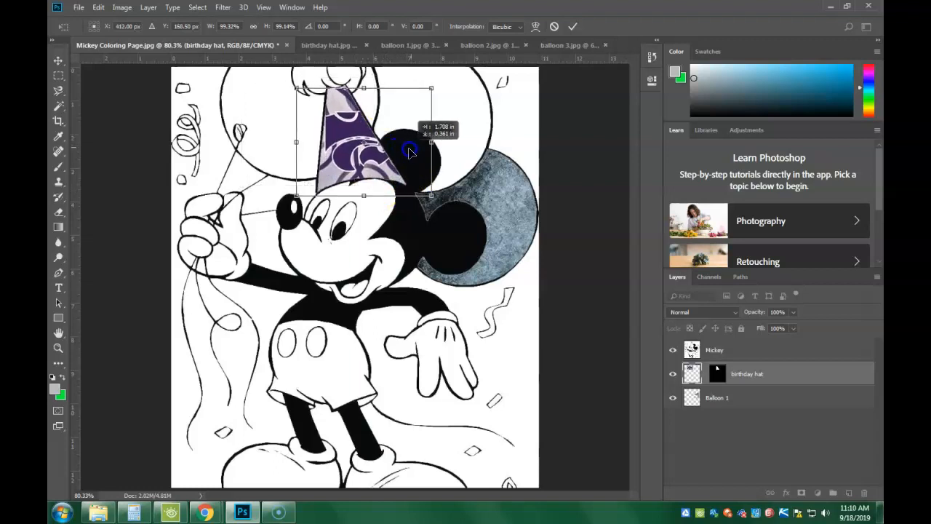
left_click_drag(416, 90, 411, 93)
left_click_drag(347, 133, 335, 135)
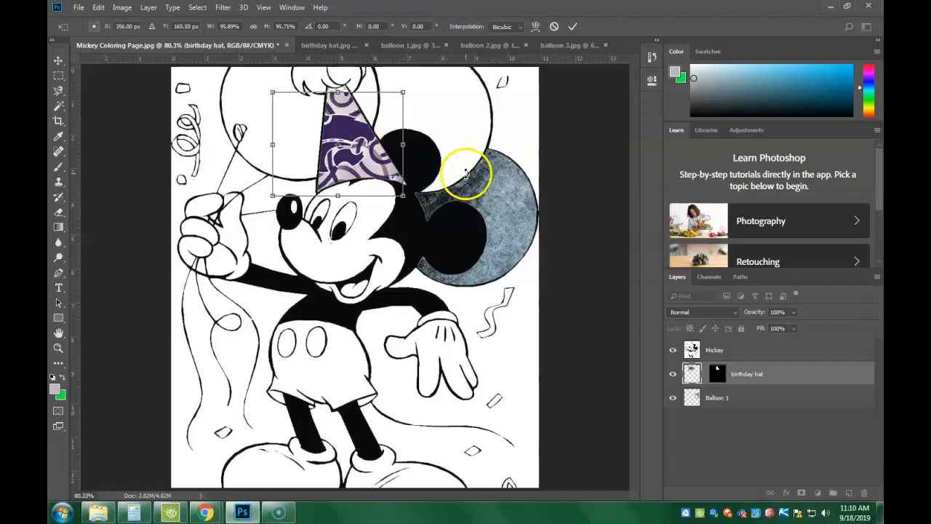
key("Return")
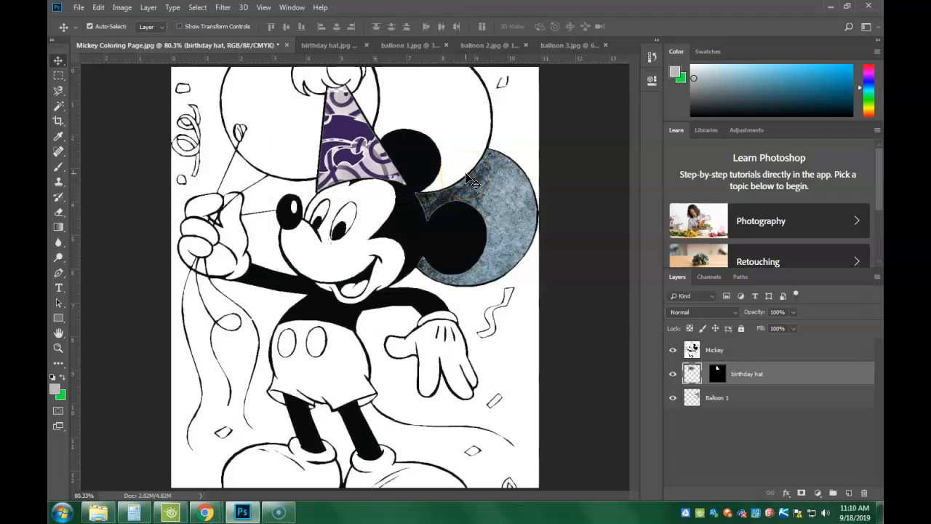
Reposition the birthday hat picture inside the masked party hat and link it to its mask again.
left_click_drag(377, 150, 353, 161)
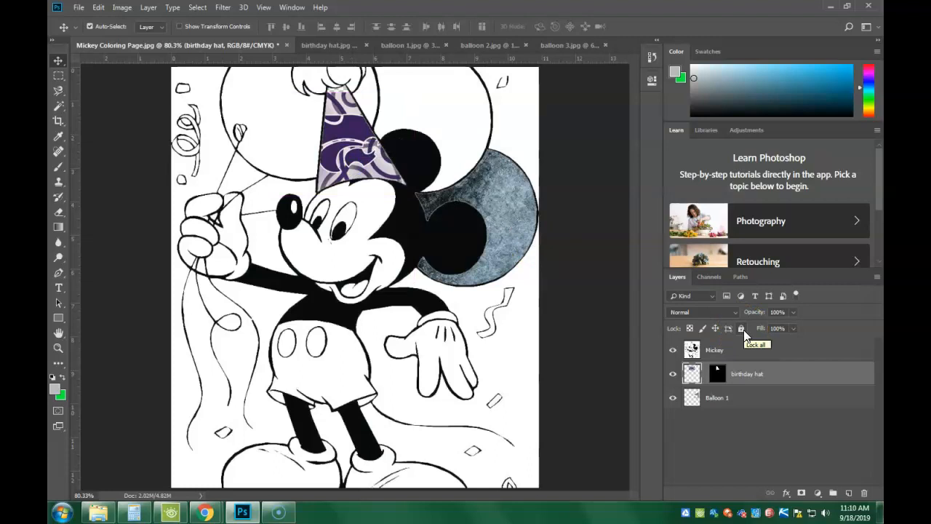
left_click(705, 373)
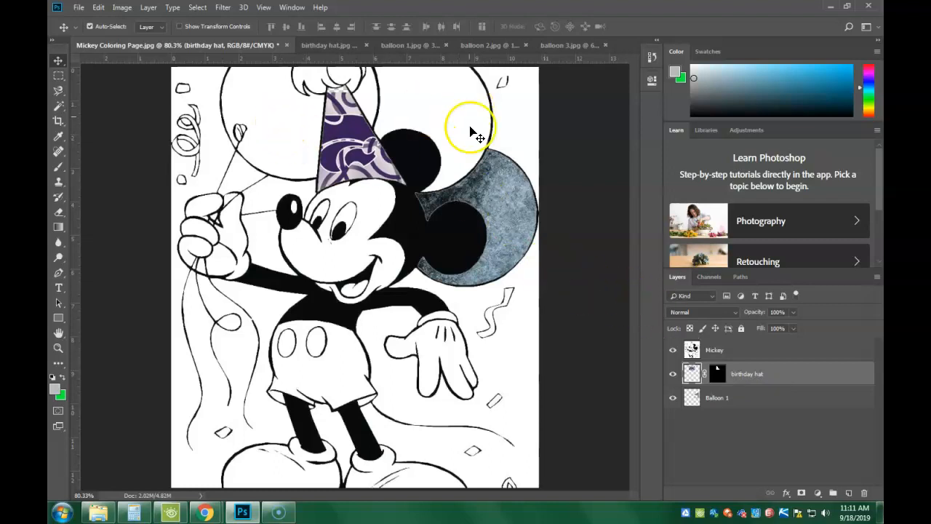
left_click(411, 111)
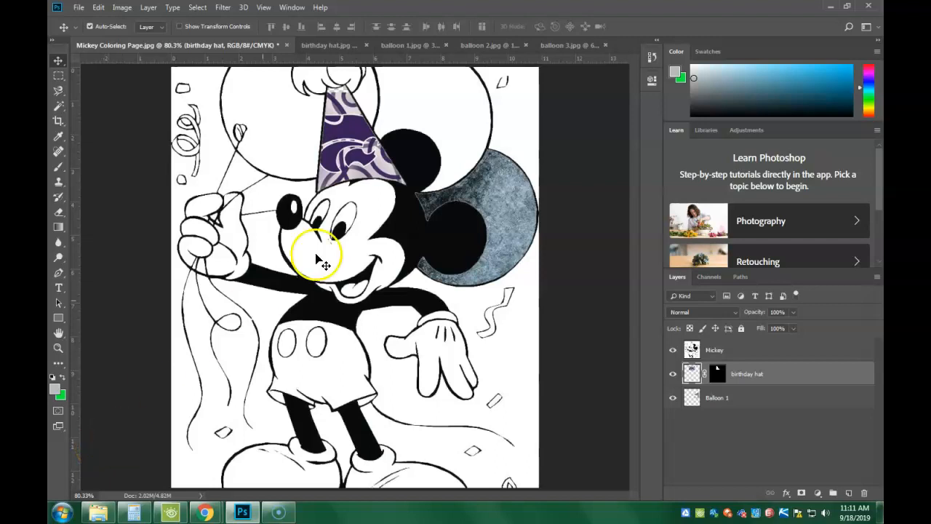
Copy the Happy Birthday picture from balloon 2.jpg into the Mickey Coloring Page document.
left_click(393, 45)
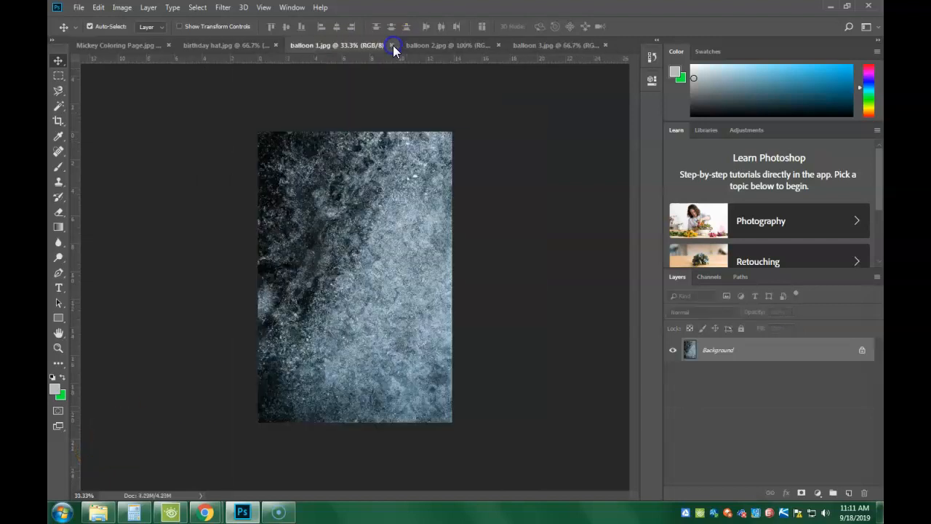
left_click(434, 42)
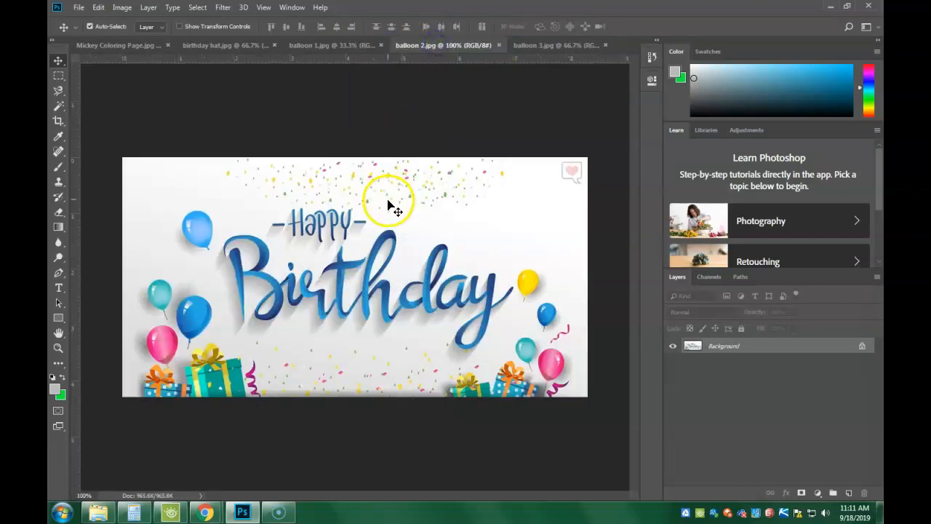
left_click(548, 42)
left_click(430, 46)
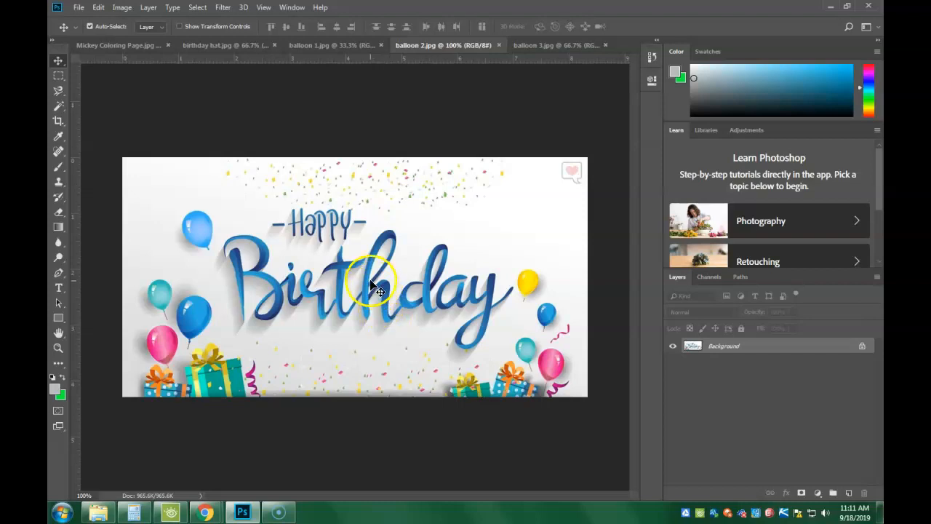
left_click_drag(344, 310, 382, 275)
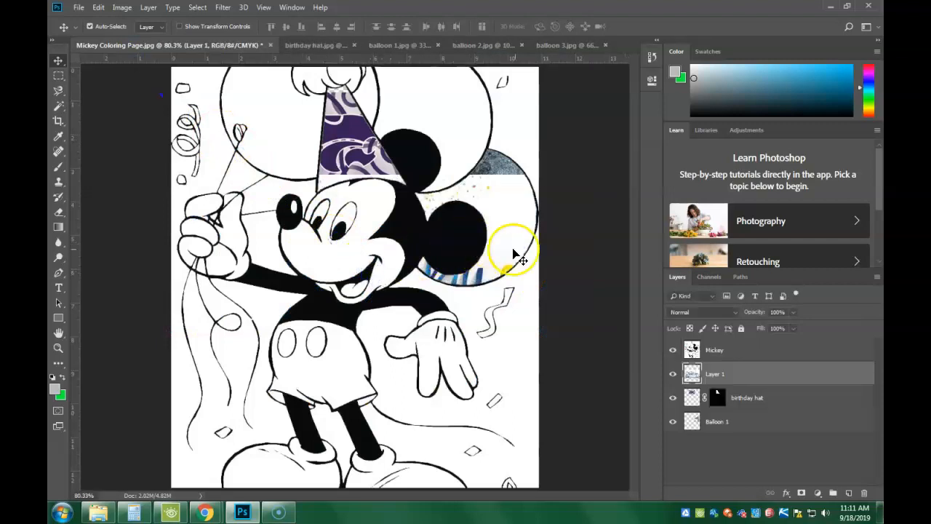
Bring the Happy Birthday layer above the Mickey layer, scale it down and position it over the balloon behind the party hat.
left_click_drag(762, 373, 762, 349)
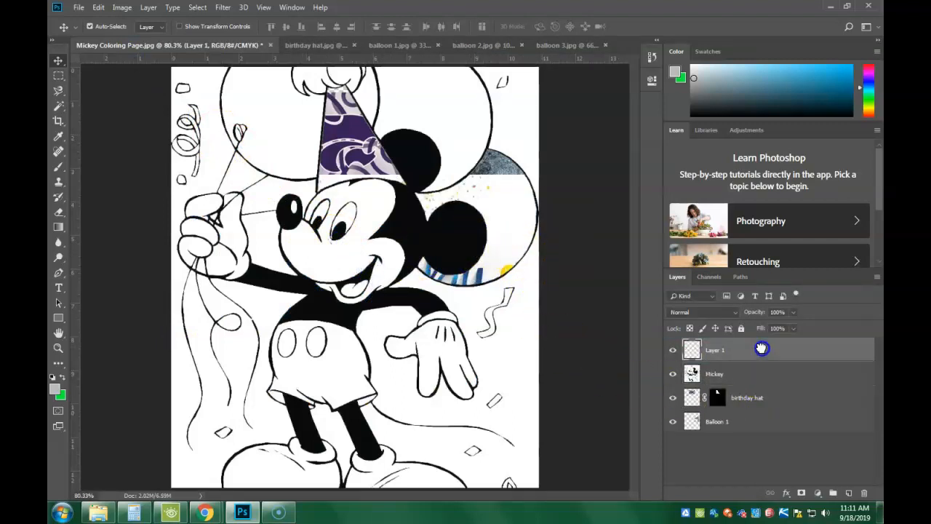
left_click_drag(402, 250, 389, 149)
key("ctrl+t")
left_click_drag(539, 258, 389, 180)
left_click_drag(333, 173, 361, 149)
left_click_drag(306, 179, 307, 186)
key("Return")
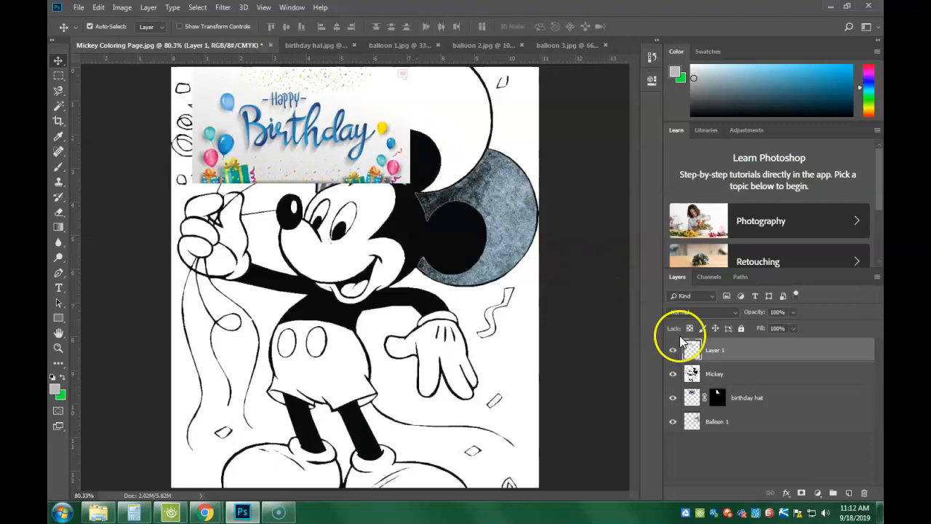
Rename the new layer "balloon 2 (happy birthday)" and place it directly below the birthday hat layer.
double_click(716, 350)
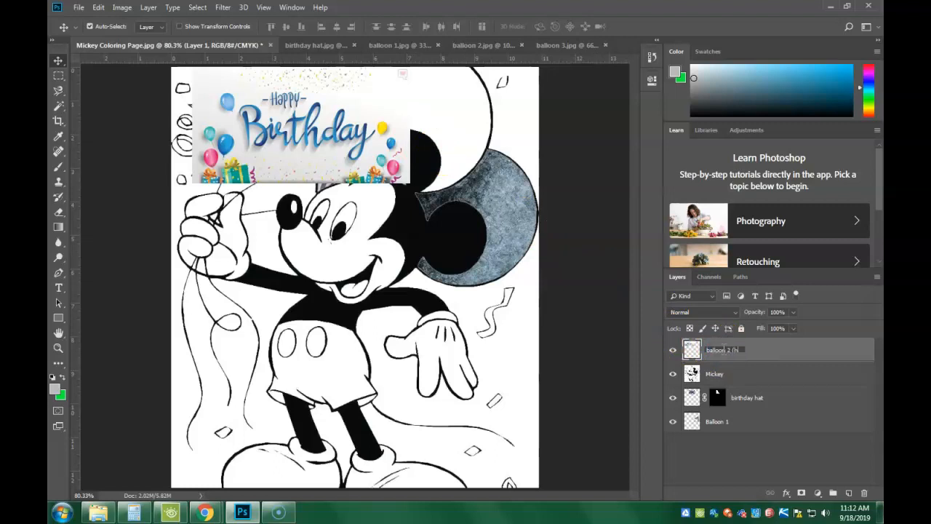
type("balloon 2 (happy birthday0")
key("Return")
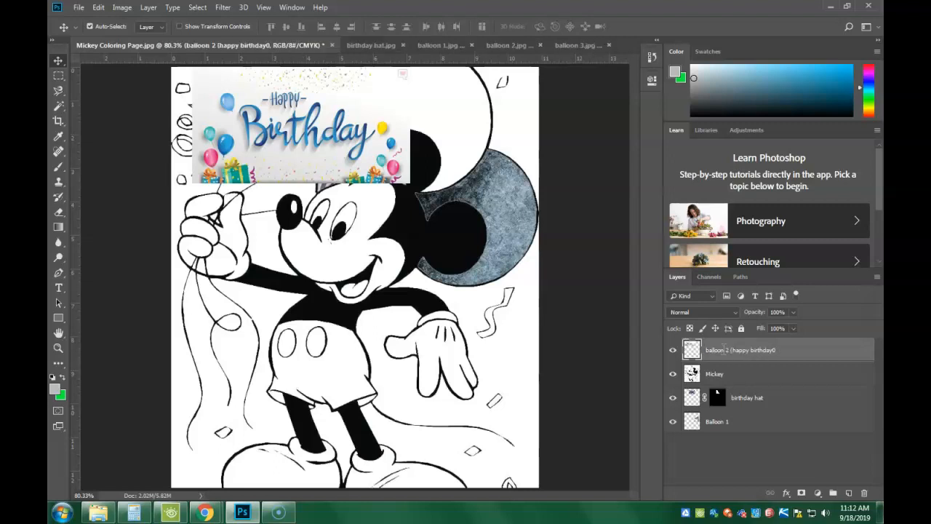
double_click(777, 353)
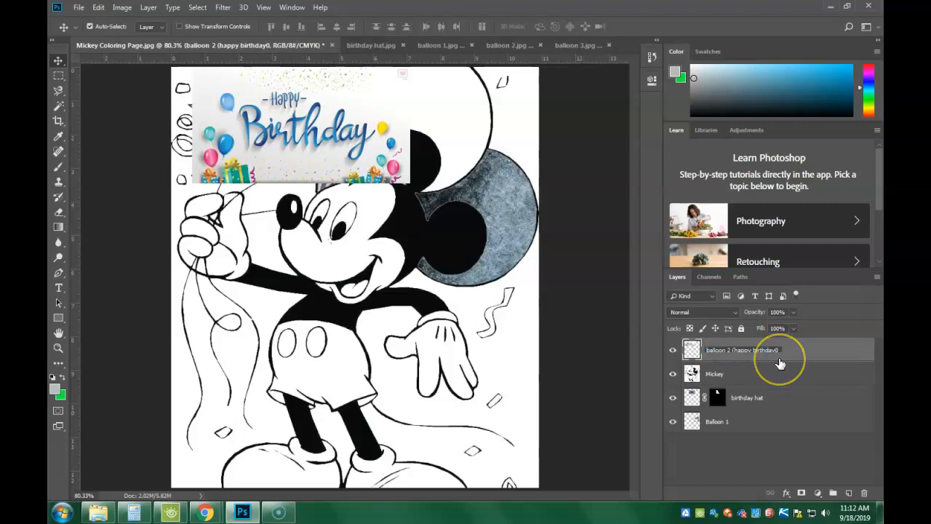
key("Return")
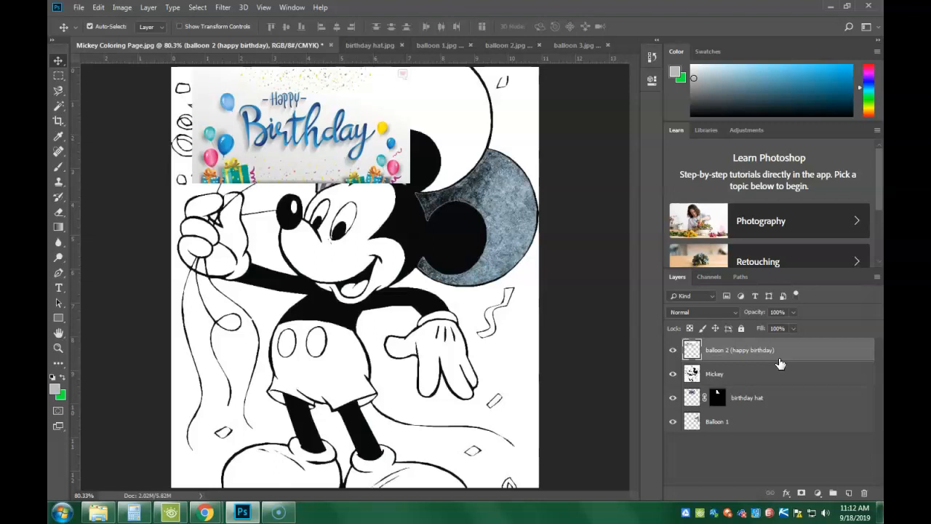
left_click_drag(779, 355, 782, 377)
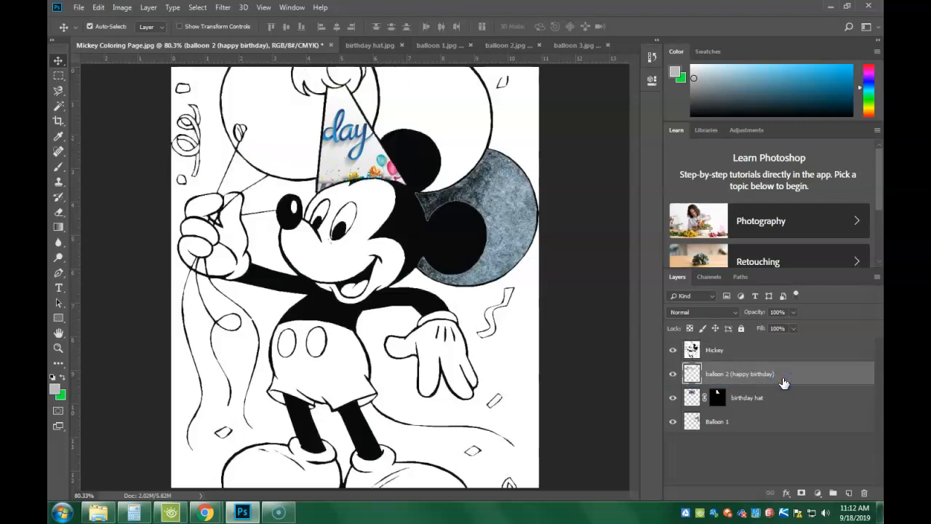
left_click_drag(784, 380, 782, 406)
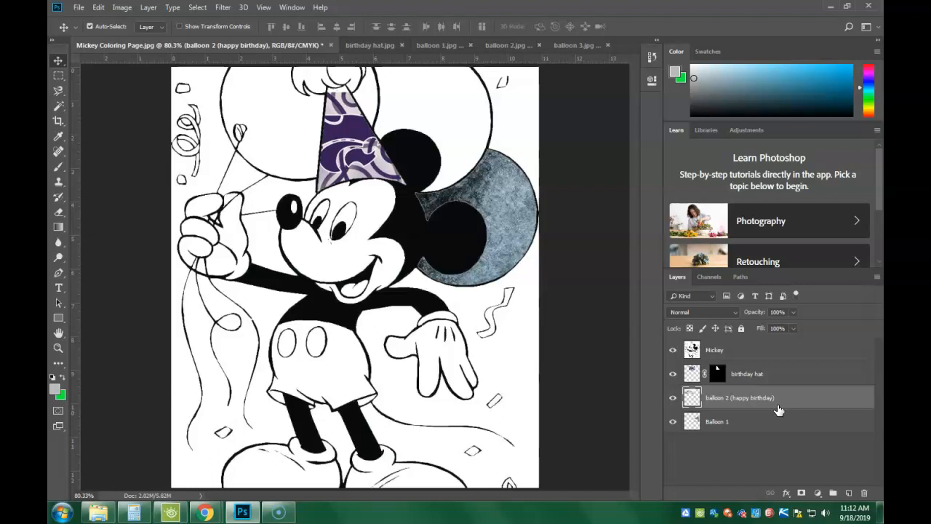
On the Mickey layer, select the white areas of the balloon on both sides of the party hat with the Magic Wand and delete them.
key("w")
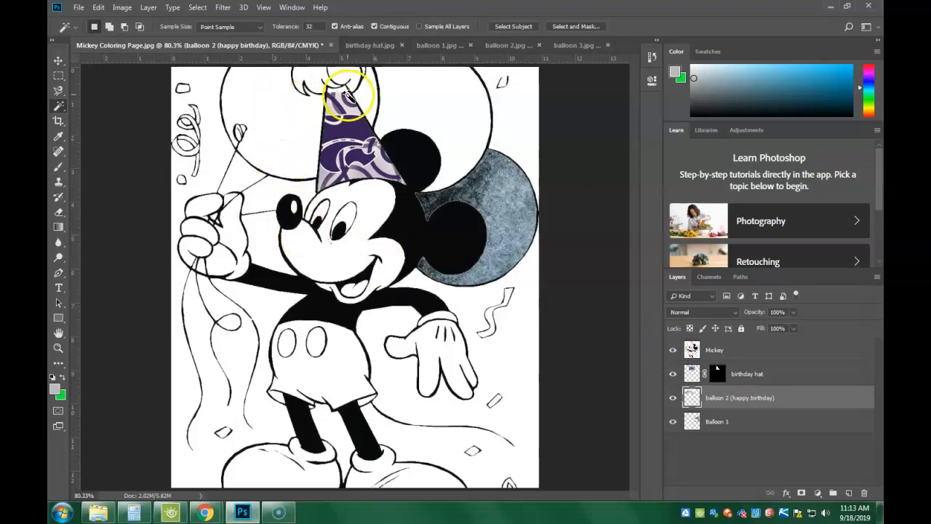
left_click(287, 115)
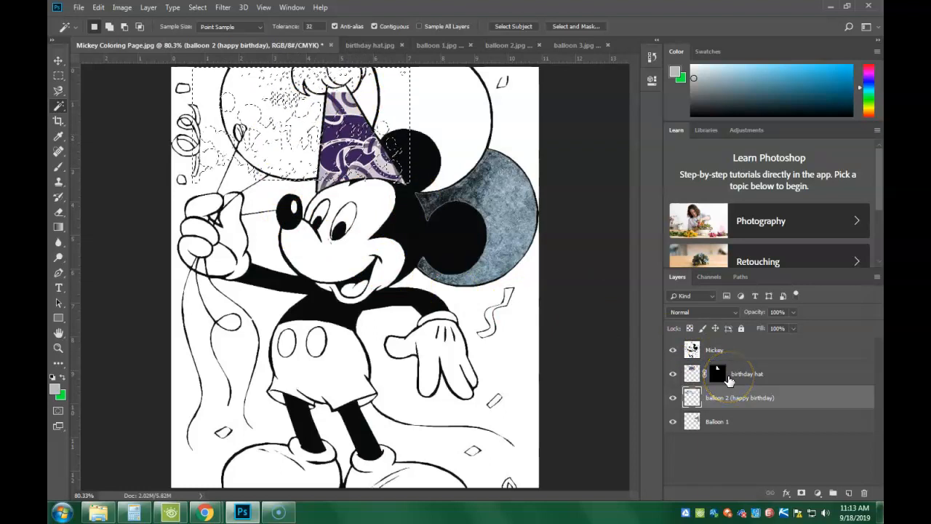
left_click(742, 352)
key("ctrl+d")
left_click(270, 124)
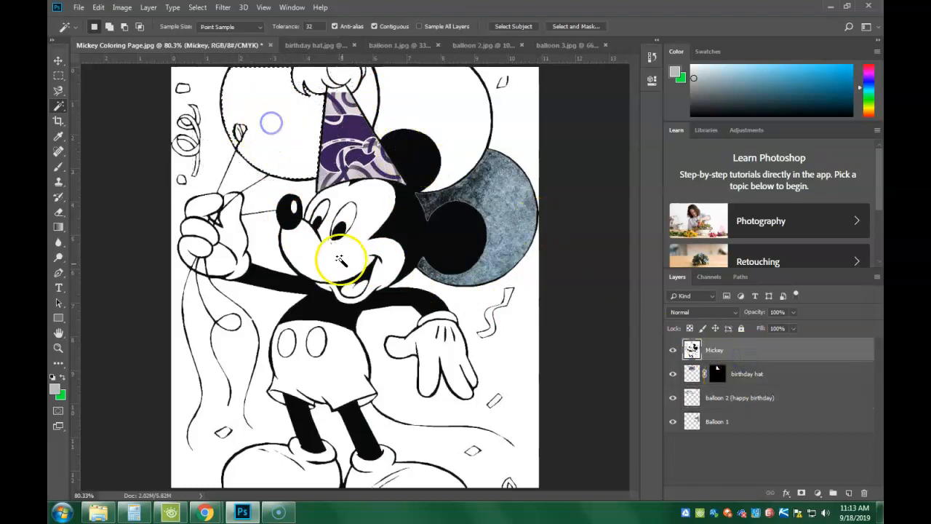
key("shift")
left_click(371, 105, "shift")
left_click(354, 197)
left_click(330, 183)
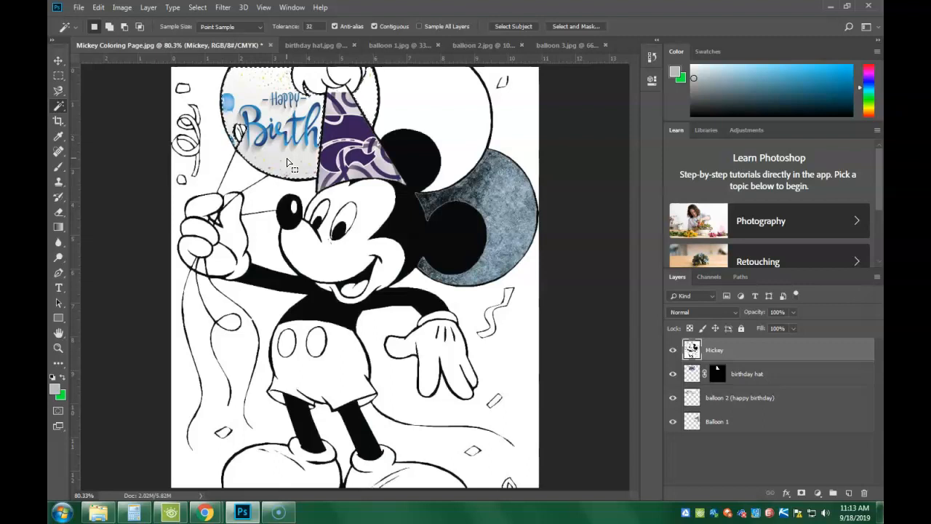
Mask the balloon 2 (happy birthday) layer with the balloon selection, unlink the mask and make the picture active.
left_click(714, 398)
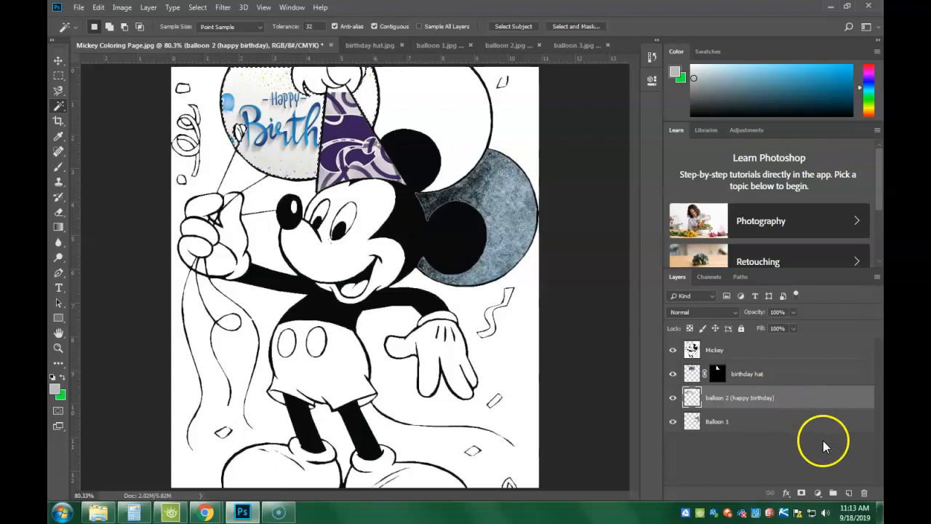
left_click(802, 494)
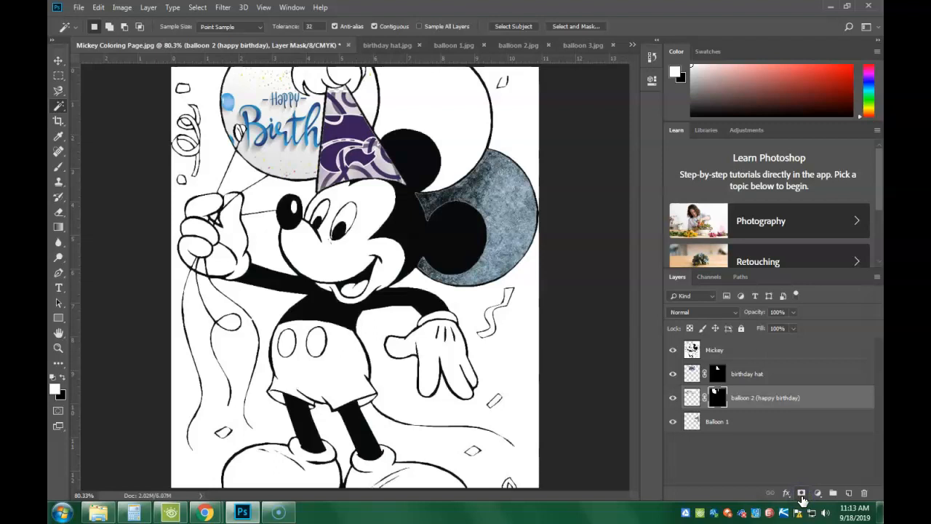
left_click(704, 399)
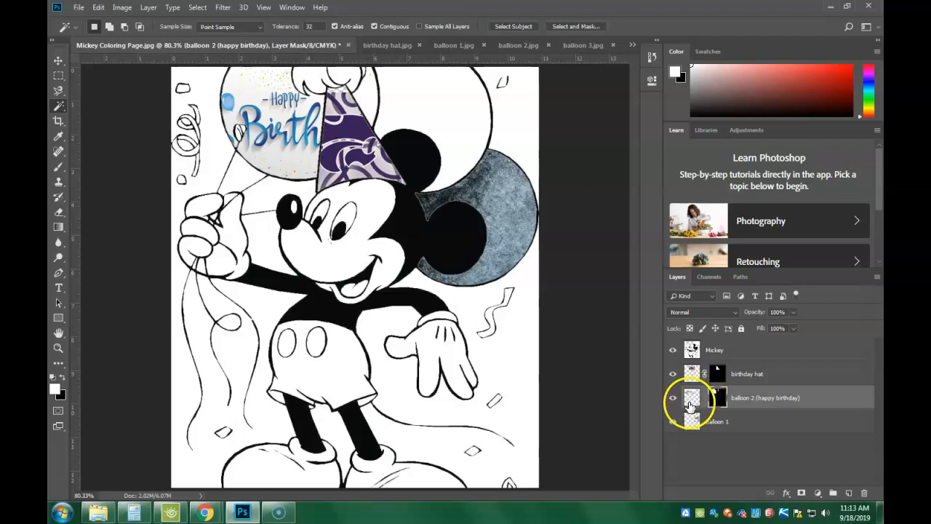
left_click(692, 398)
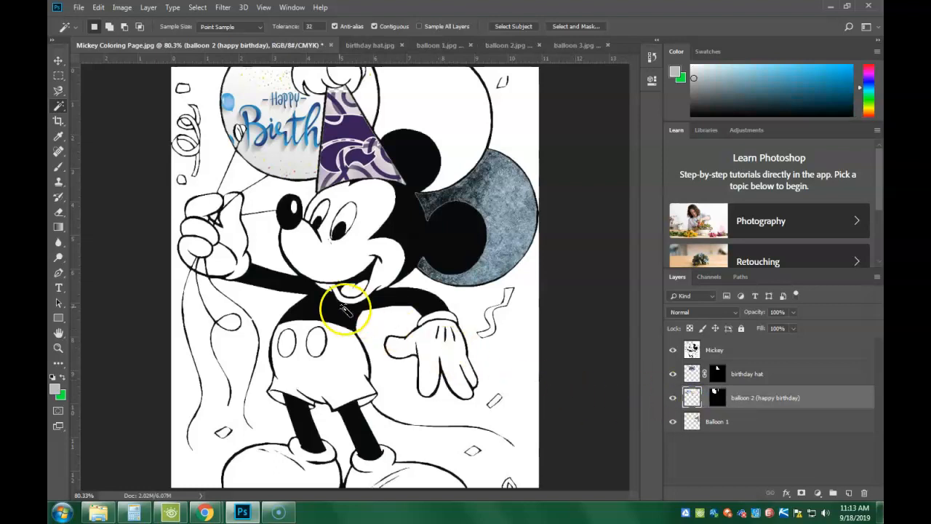
Transform the Happy Birthday picture to about 115% width, stretch its height and position it so it fills the masked balloon.
left_click(59, 62)
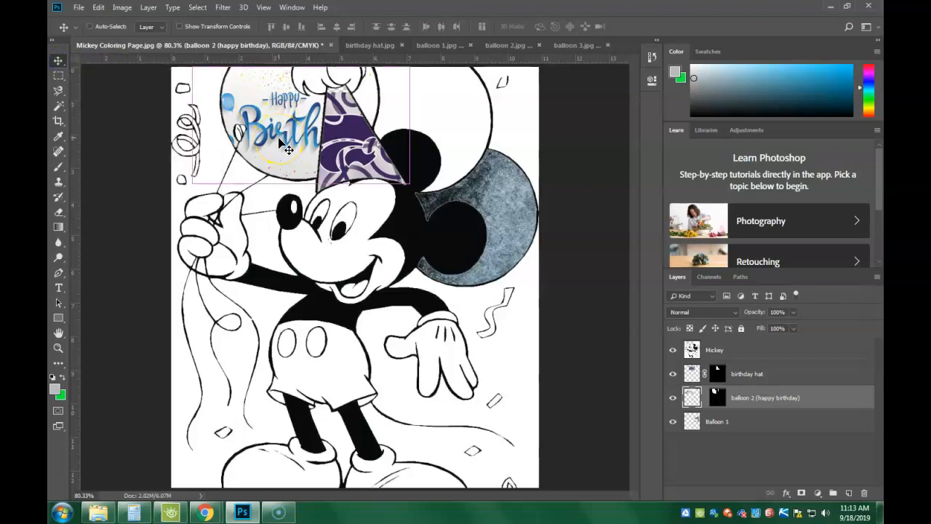
key("ctrl+t")
left_click_drag(279, 139, 255, 117)
left_click_drag(392, 110, 425, 109)
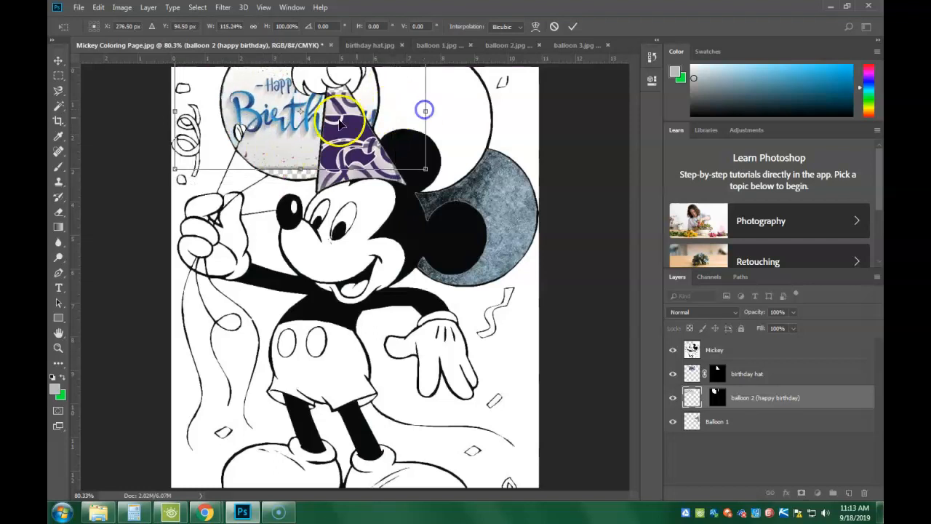
left_click_drag(300, 168, 302, 194)
left_click_drag(296, 102, 294, 99)
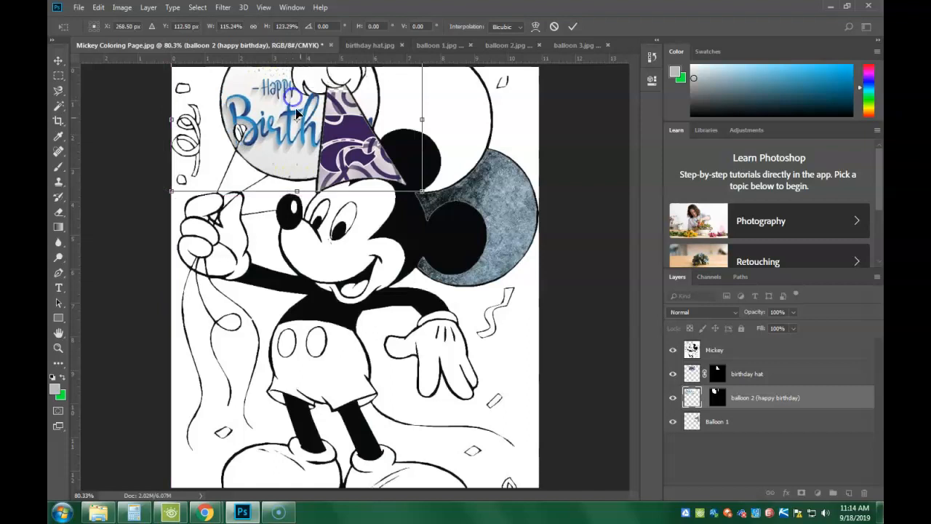
mouse_move(422, 119)
left_mouse_down()
mouse_move(382, 117)
mouse_move(480, 118)
mouse_move(422, 117)
left_mouse_up()
mouse_move(294, 191)
left_mouse_down()
mouse_move(301, 151)
mouse_move(304, 167)
mouse_move(302, 179)
mouse_move(291, 146)
mouse_move(296, 183)
left_mouse_up()
double_click(332, 166)
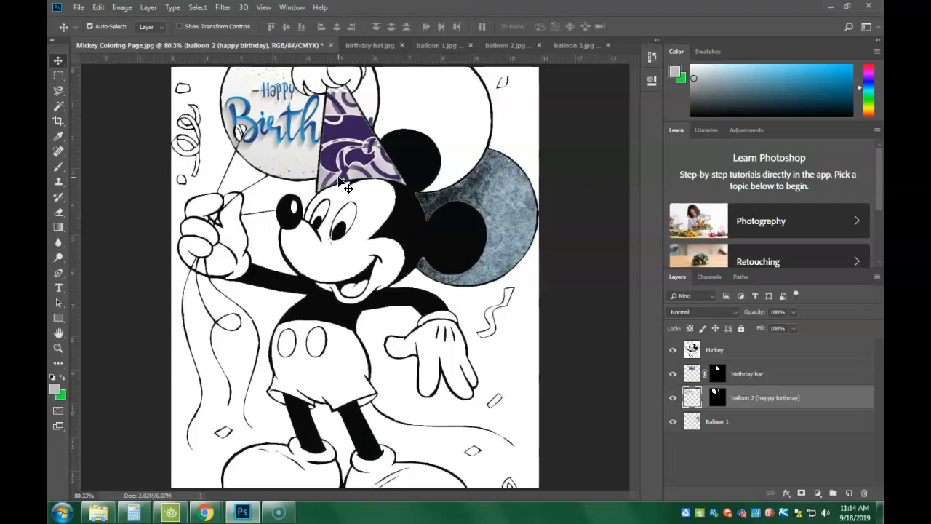
Sample the light grey background around the Birthday lettering as the foreground color with the Eyedropper.
left_click(313, 166)
key("ctrl+plus")
key("ctrl+plus")
key("ctrl+plus")
key("space")
left_click_drag(255, 141, 407, 457)
left_click_drag(112, 187, 223, 316)
left_click_drag(166, 225, 206, 216)
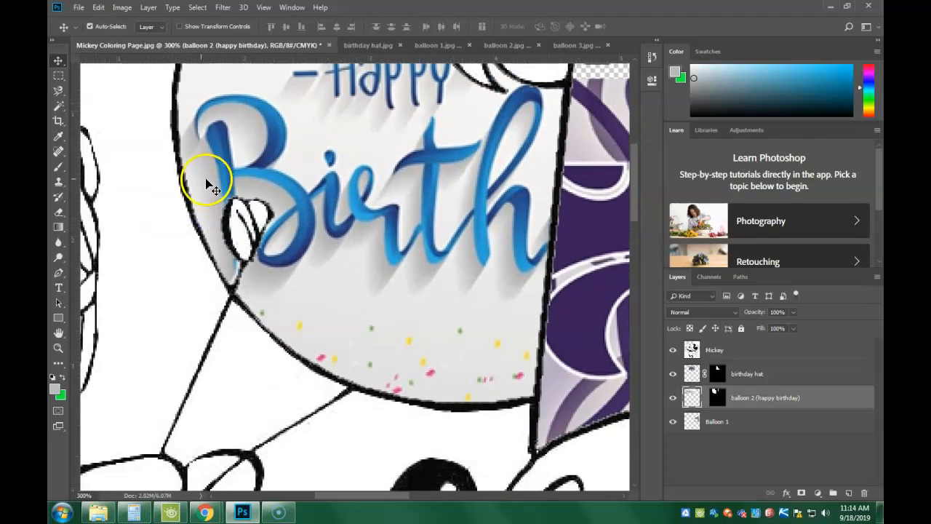
key("i")
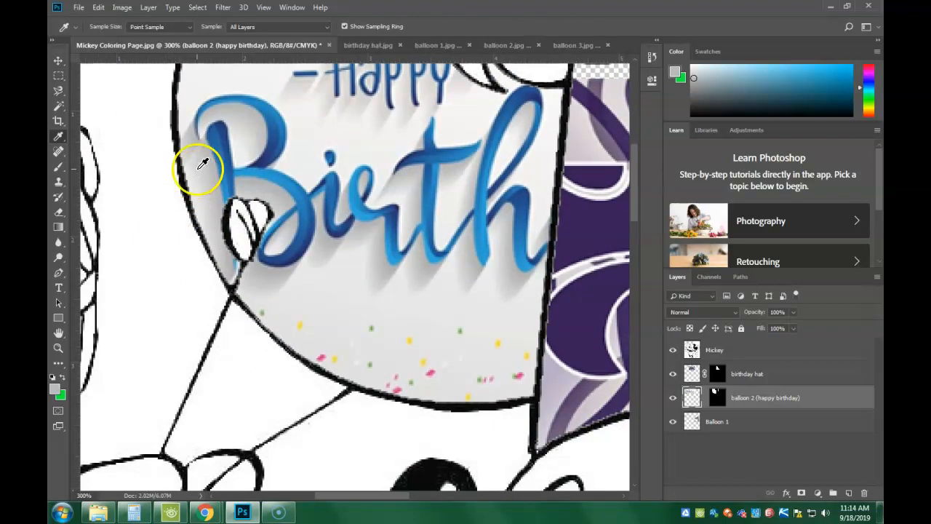
left_click_drag(248, 132, 249, 109)
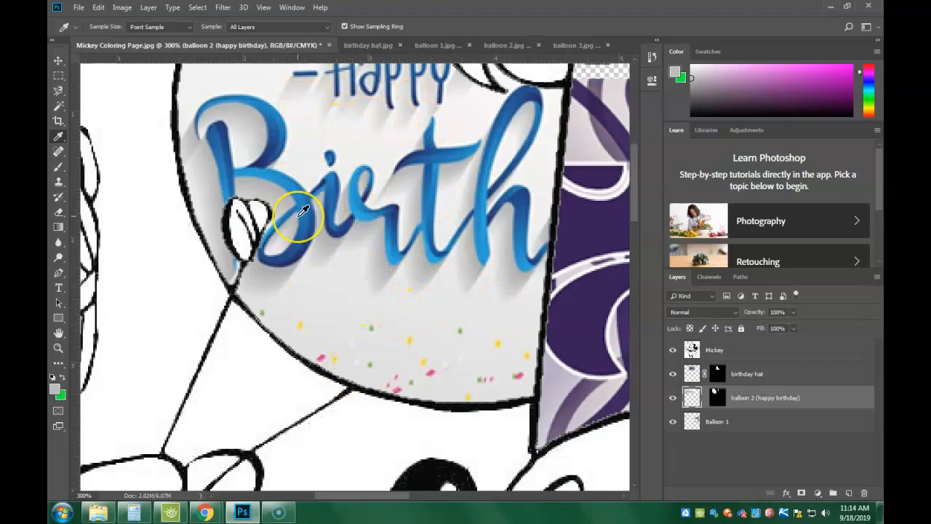
On the Mickey layer, select the white segments of the small balloon knot under the letter B and fill them with the foreground color at 100% opacity.
key("w")
left_click(256, 230)
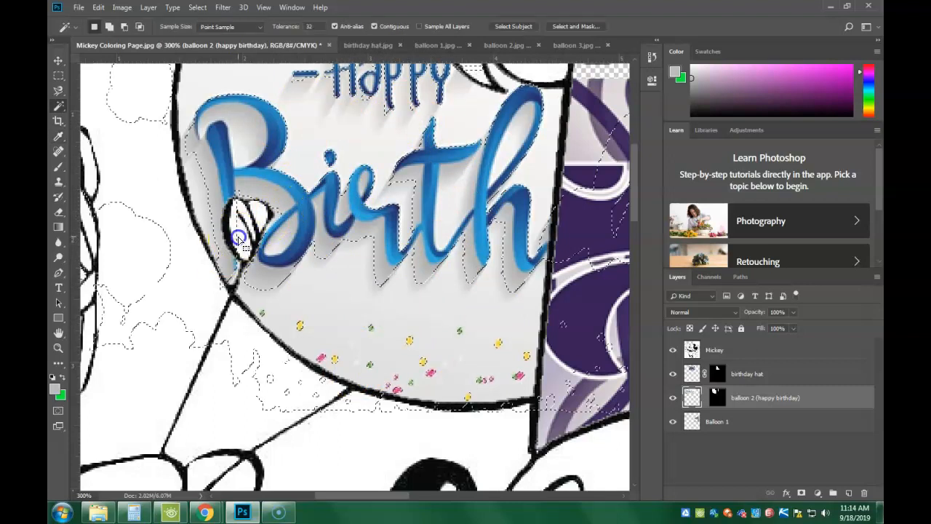
left_click(761, 352)
left_click(247, 225)
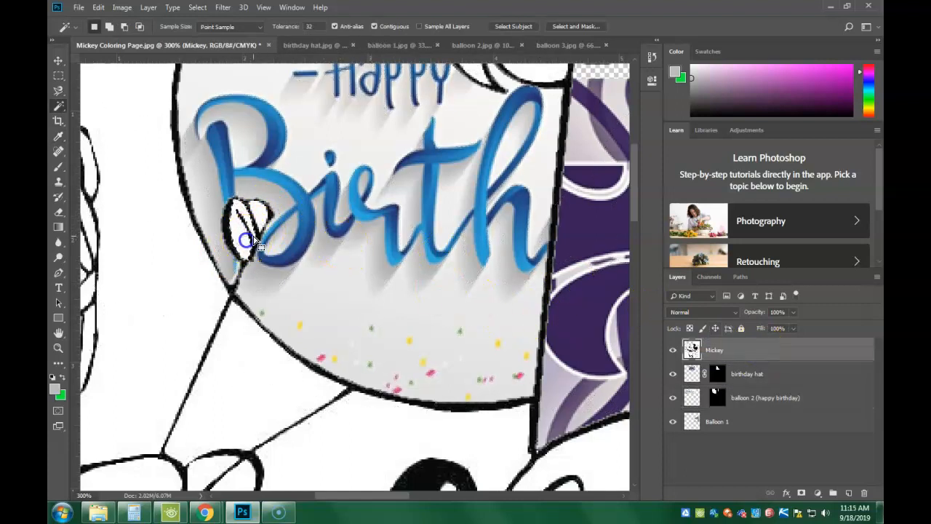
left_click(285, 265)
key("shift")
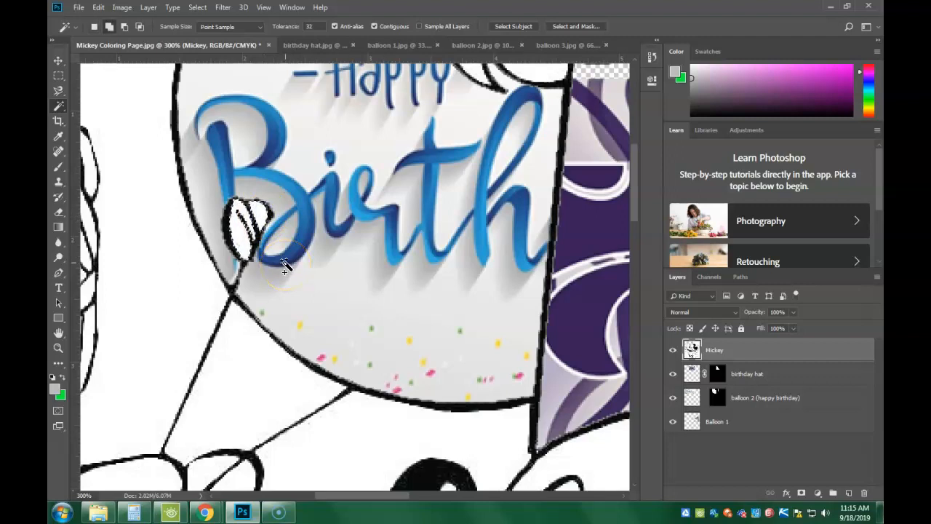
key("shift+BackSpace")
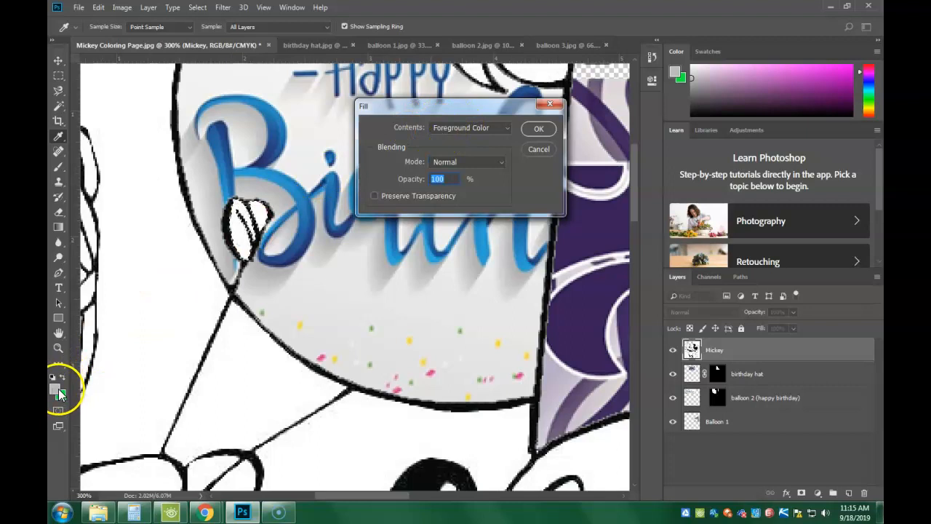
left_click(539, 130)
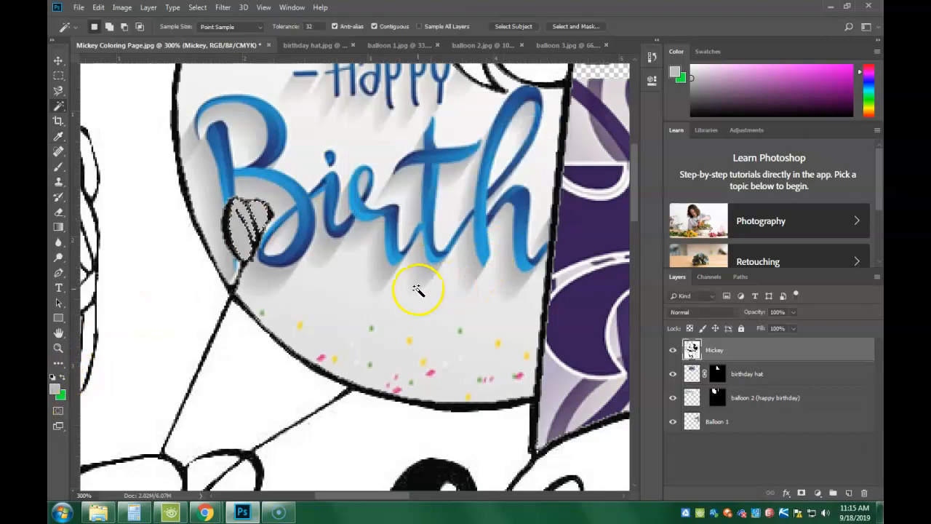
Deselect the filled balloon knot and copy the car picture from balloon 3.jpg into the Mickey Coloring Page document.
key("ctrl+0")
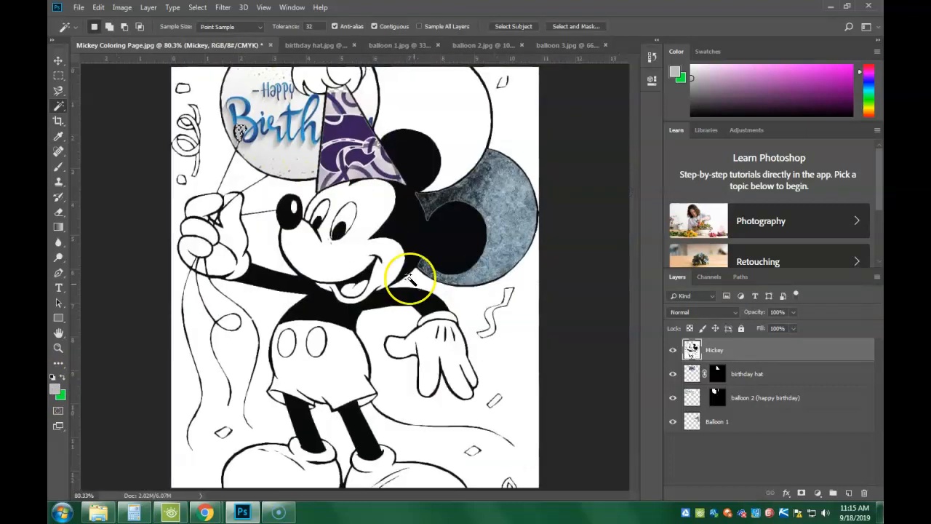
key("ctrl+d")
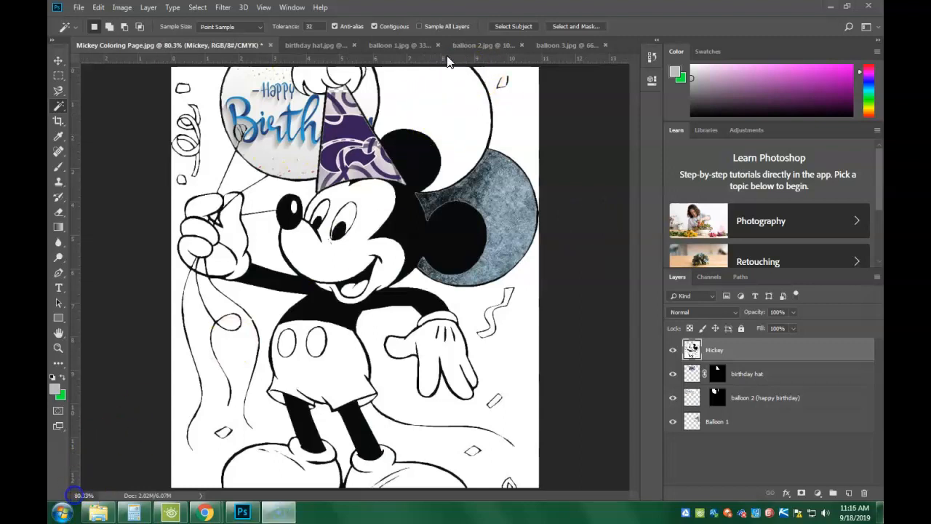
left_click(485, 45)
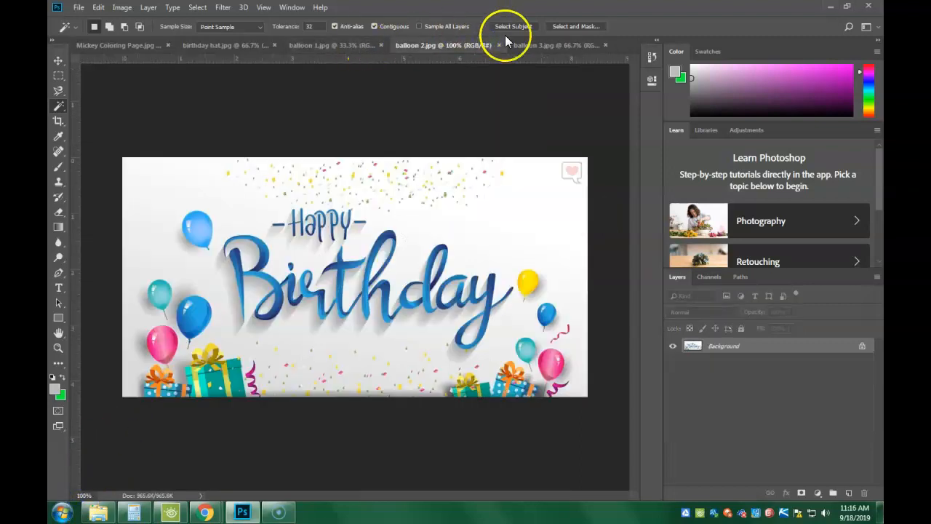
left_click(530, 44)
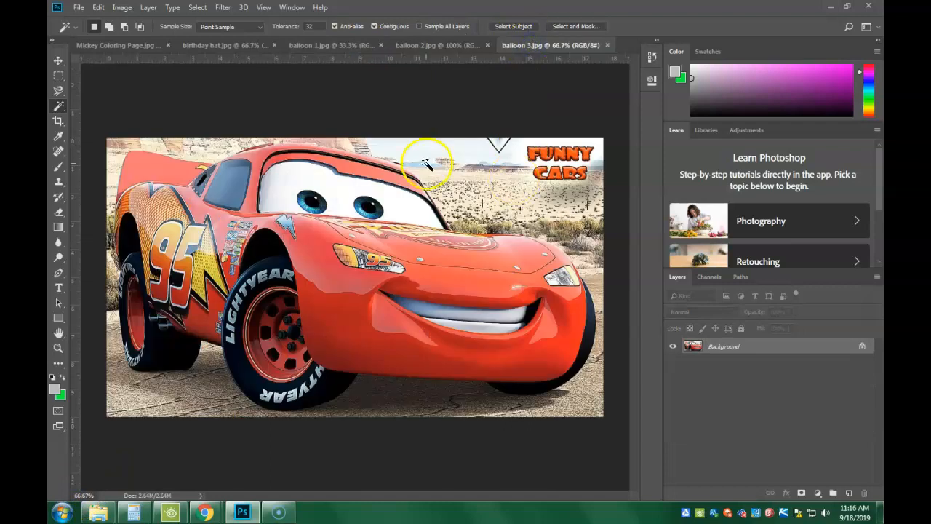
left_click(57, 61)
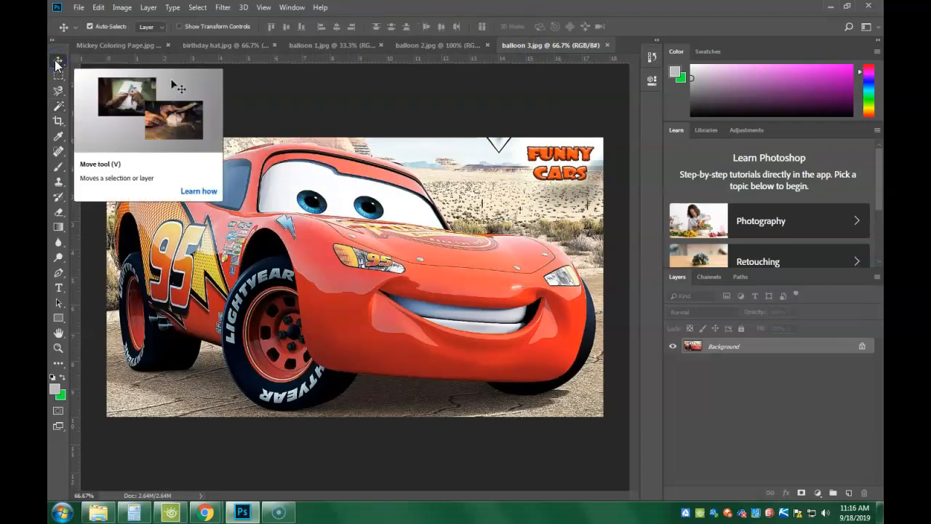
left_click(63, 55)
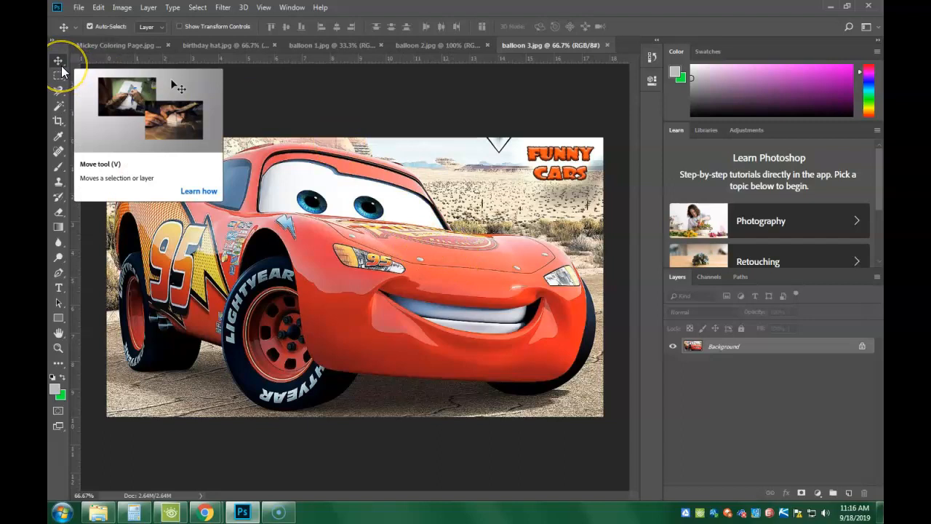
left_click_drag(327, 254, 393, 281)
left_click_drag(411, 187, 453, 268)
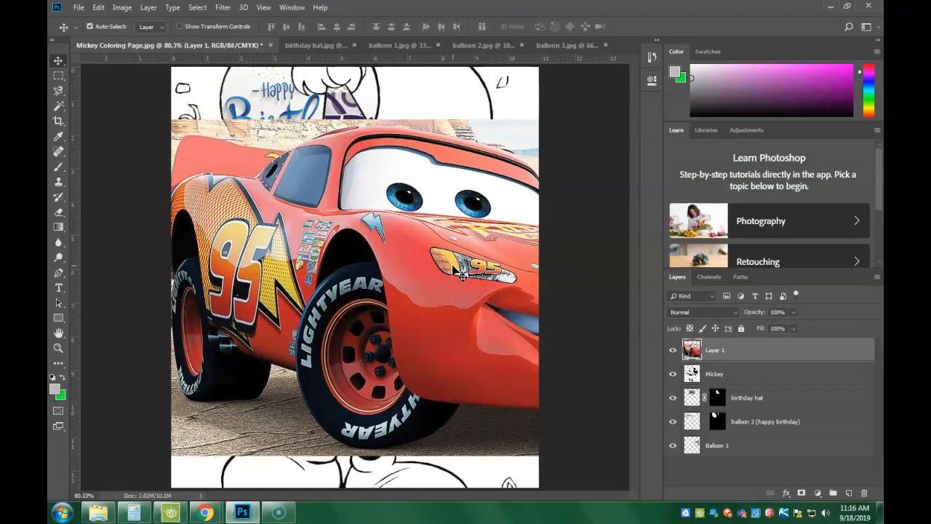
Scale the car picture to about 39% and position it over the large unfilled balloon behind Mickey's head.
key("ctrl+t")
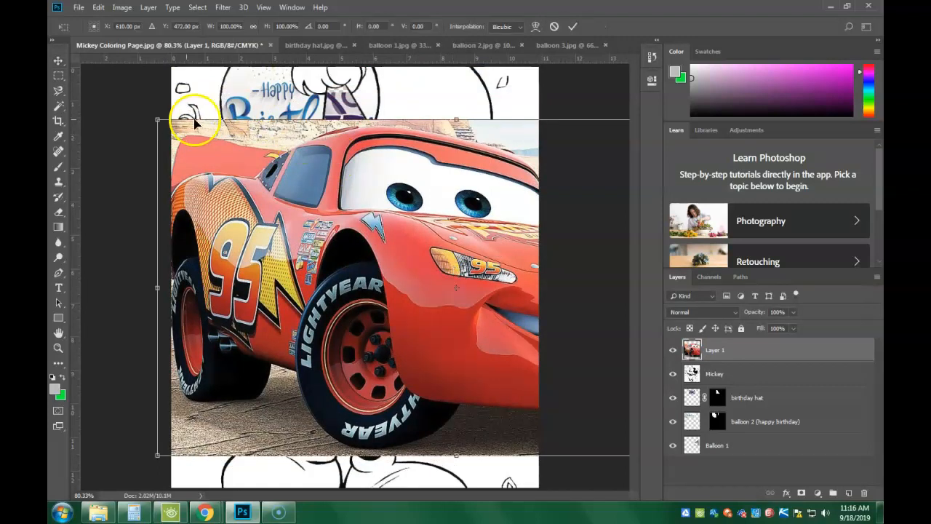
left_click_drag(161, 117, 340, 99)
left_click_drag(374, 151, 357, 120)
left_click_drag(322, 170, 288, 189)
left_click_drag(408, 134, 411, 149)
left_click_drag(517, 81, 527, 62)
left_click_drag(447, 110, 447, 105)
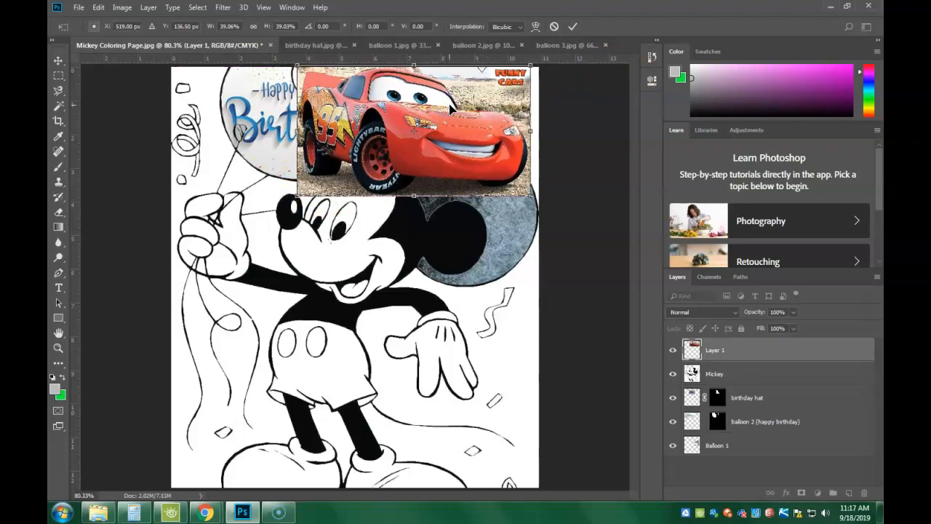
key("Return")
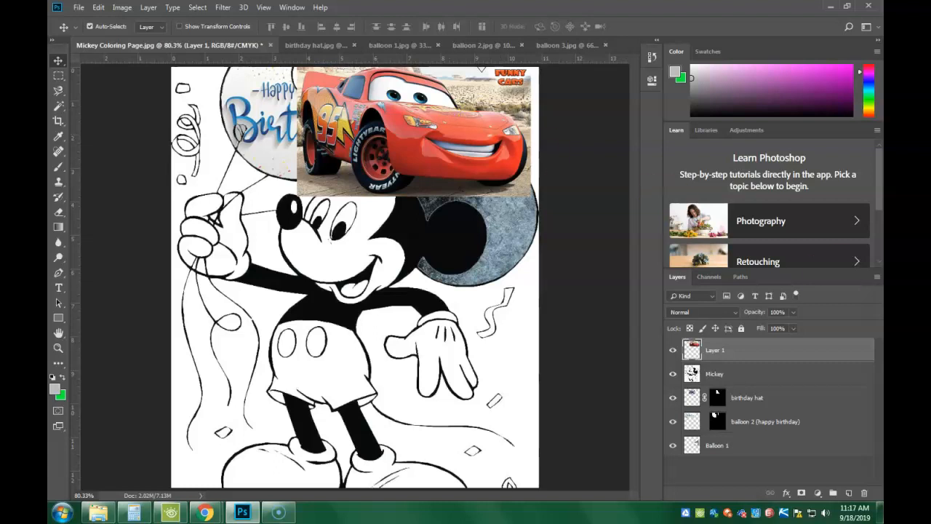
Rename the car picture's layer "balloon 3 (cars)" and move it directly below the Mickey layer.
double_click(716, 351)
type("balloon 3 (cars)")
key("Return")
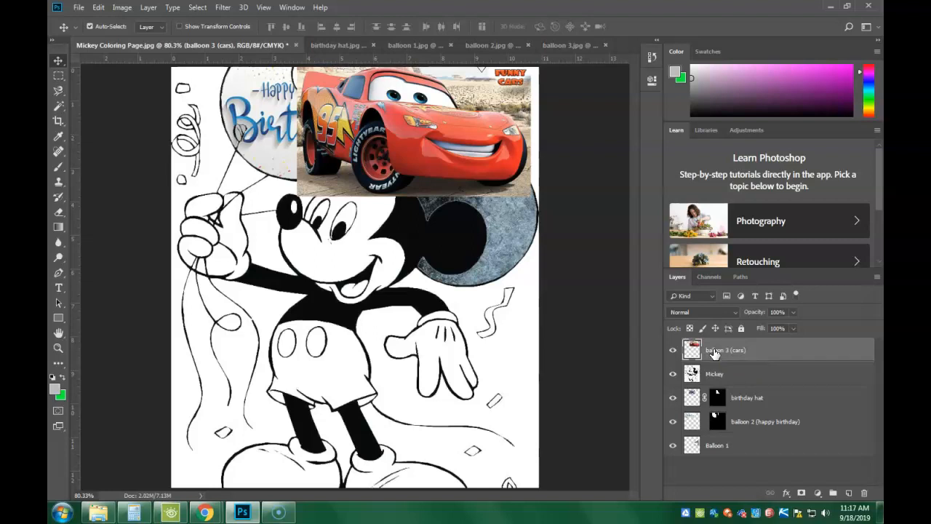
left_click_drag(713, 352, 717, 380)
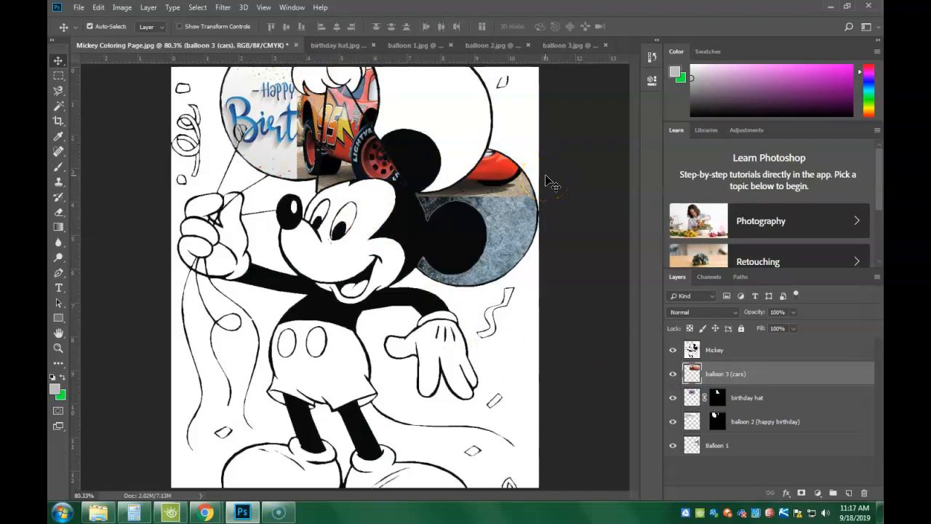
On the Mickey layer, select the white interior of the large balloon with the Magic Wand and delete it.
left_click(731, 352)
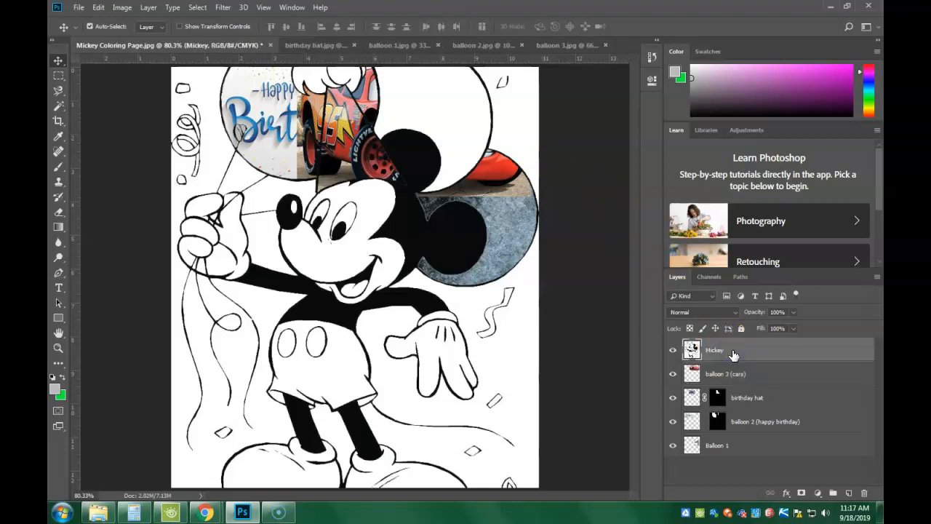
key("w")
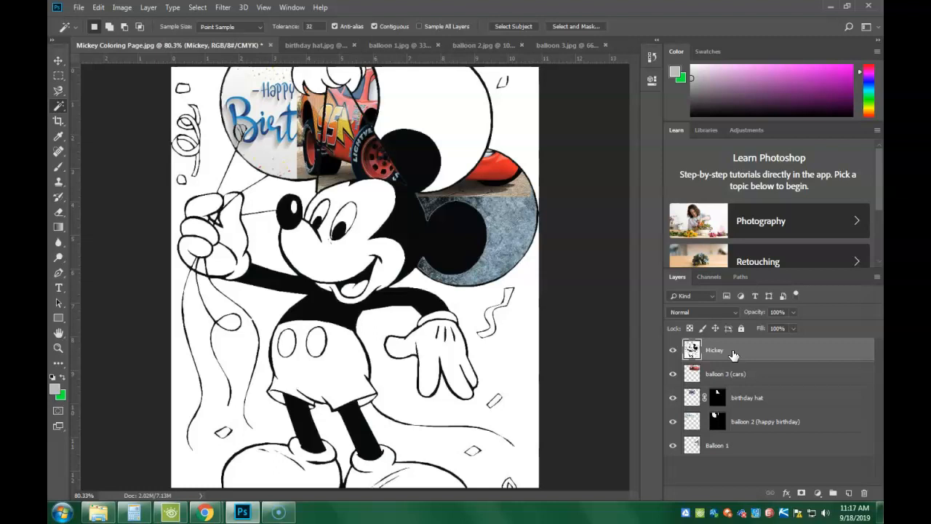
left_click(431, 109)
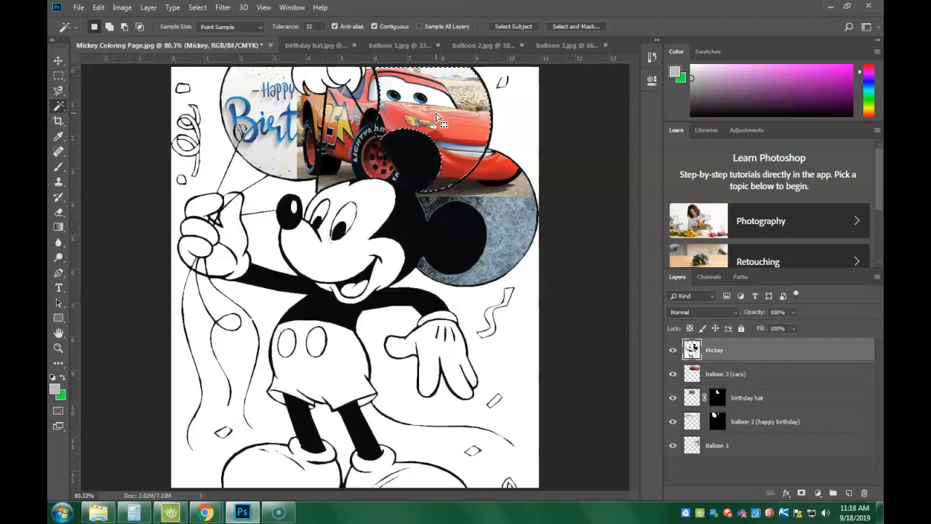
Mask the balloon 3 (cars) layer with the balloon selection, unlink the mask and make the picture active.
left_click(713, 378)
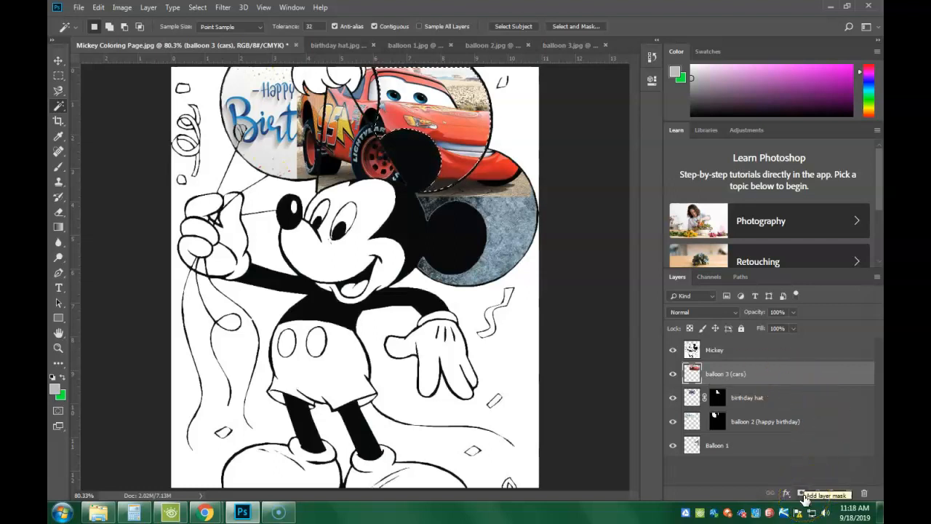
left_click(803, 495)
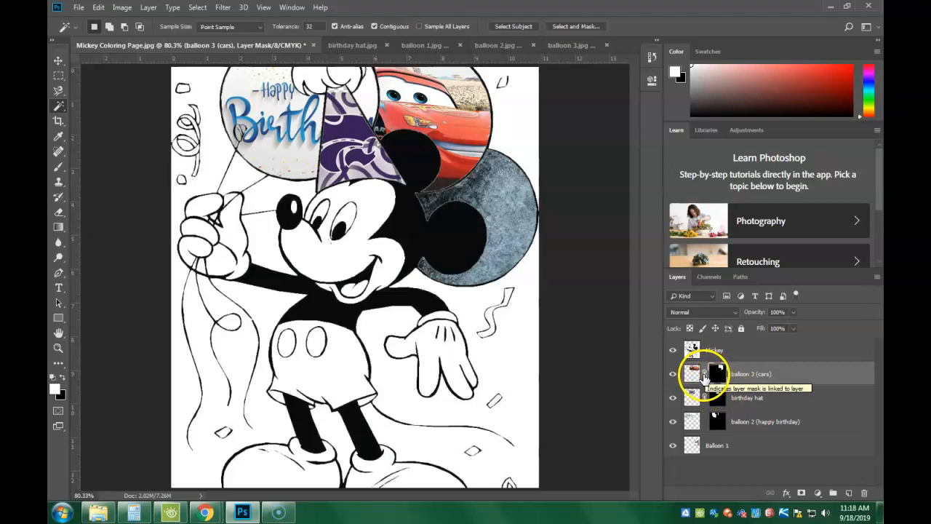
left_click(704, 375)
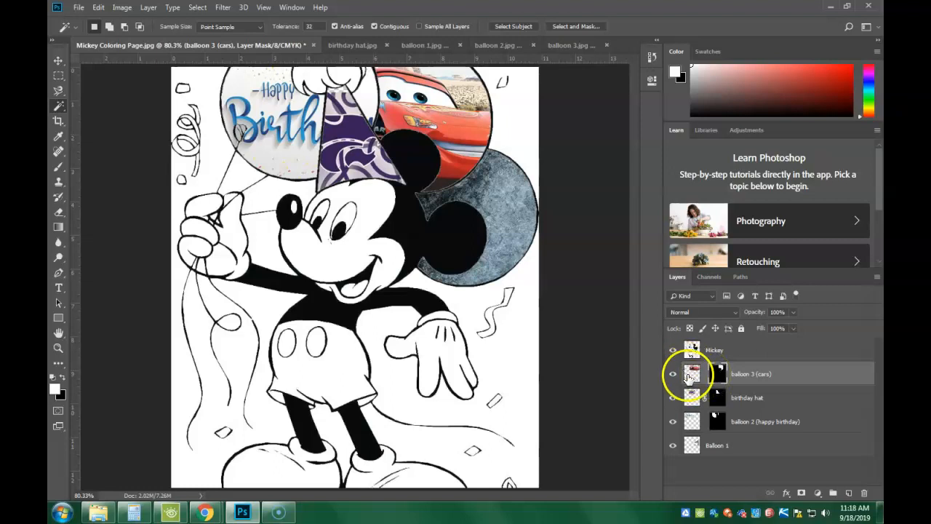
left_click(692, 374)
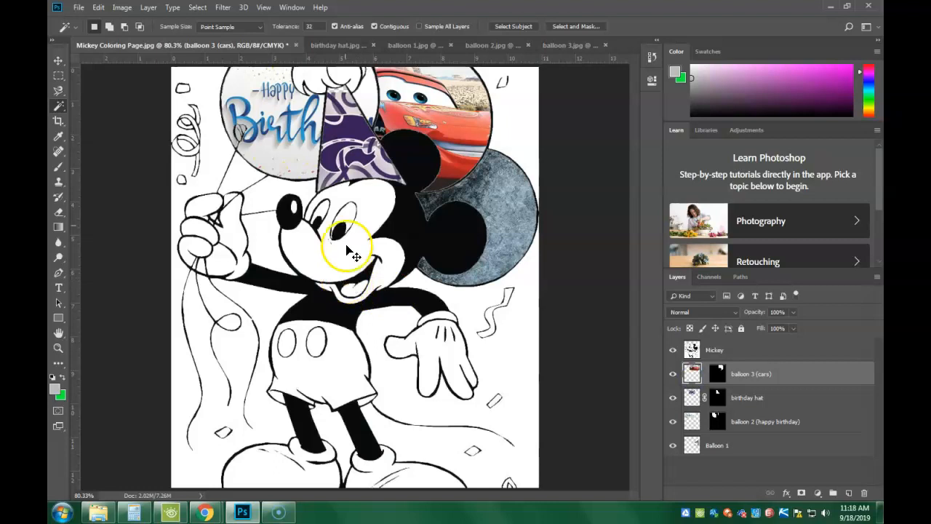
Scale the car picture down slightly and reposition it so the car's eyes and smile sit inside the masked balloon.
key("ctrl+t")
left_click_drag(309, 208, 330, 221)
left_click_drag(411, 133, 431, 124)
key("Return")
key("w")
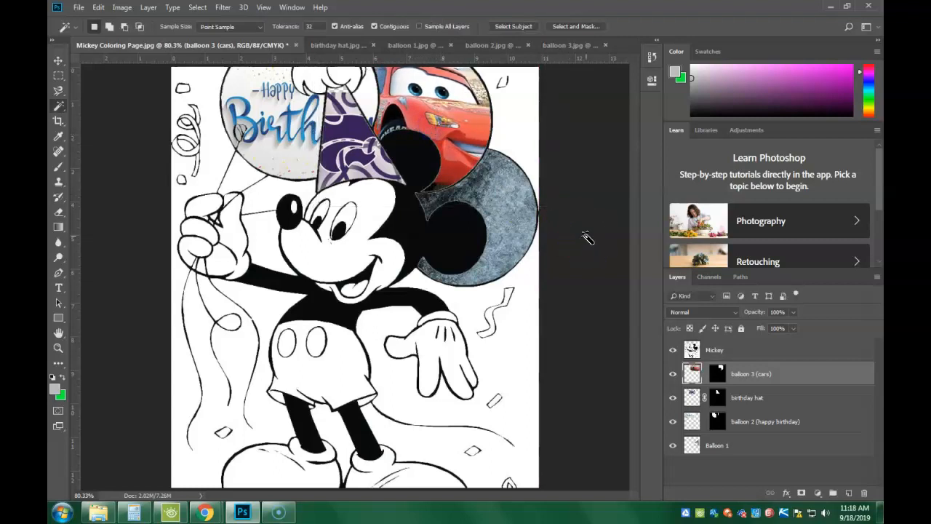